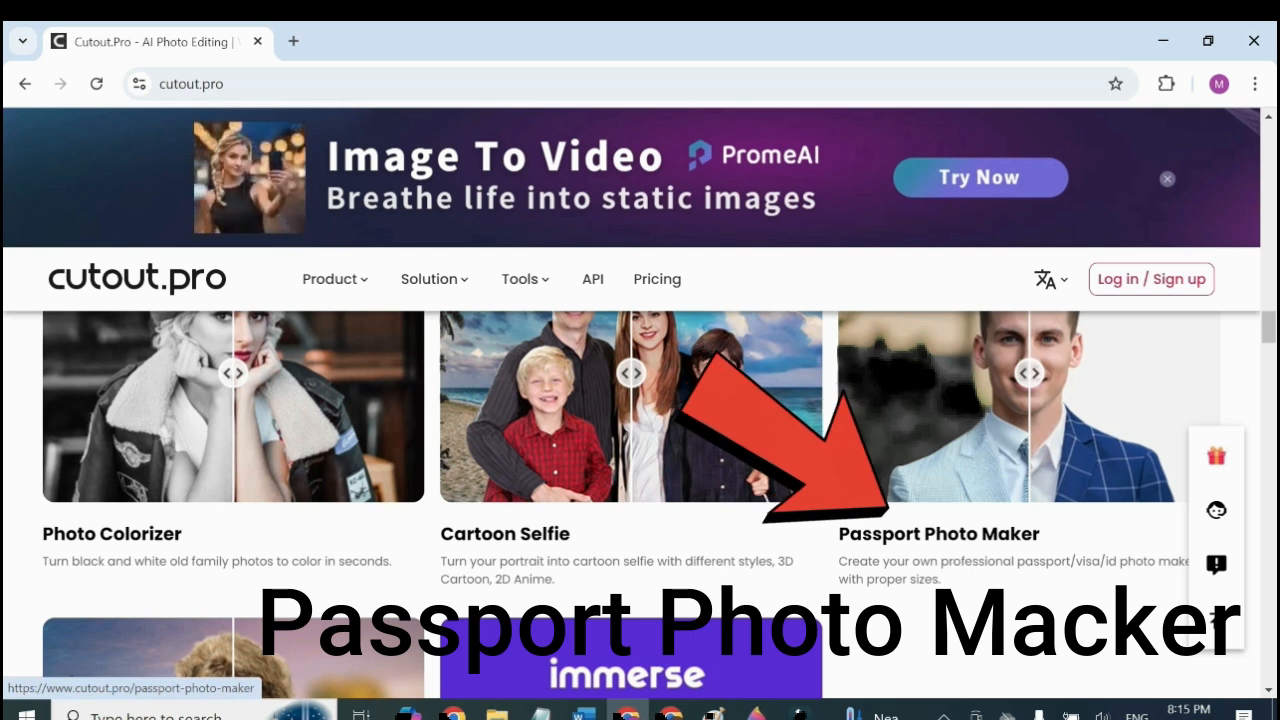
# Step: Open the Passport Photo Maker tool on cutout.pro and look over its upload area
pyautogui.click(938, 535)
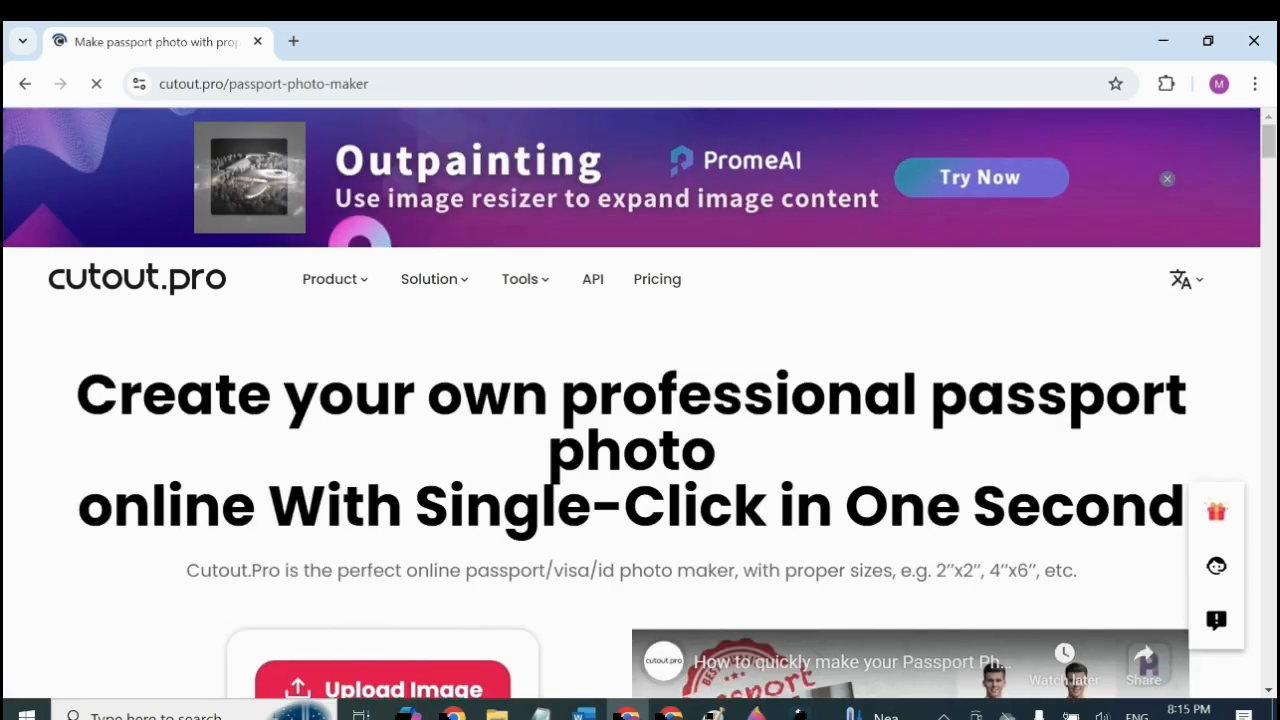
pyautogui.scroll(-2, 632, 480)
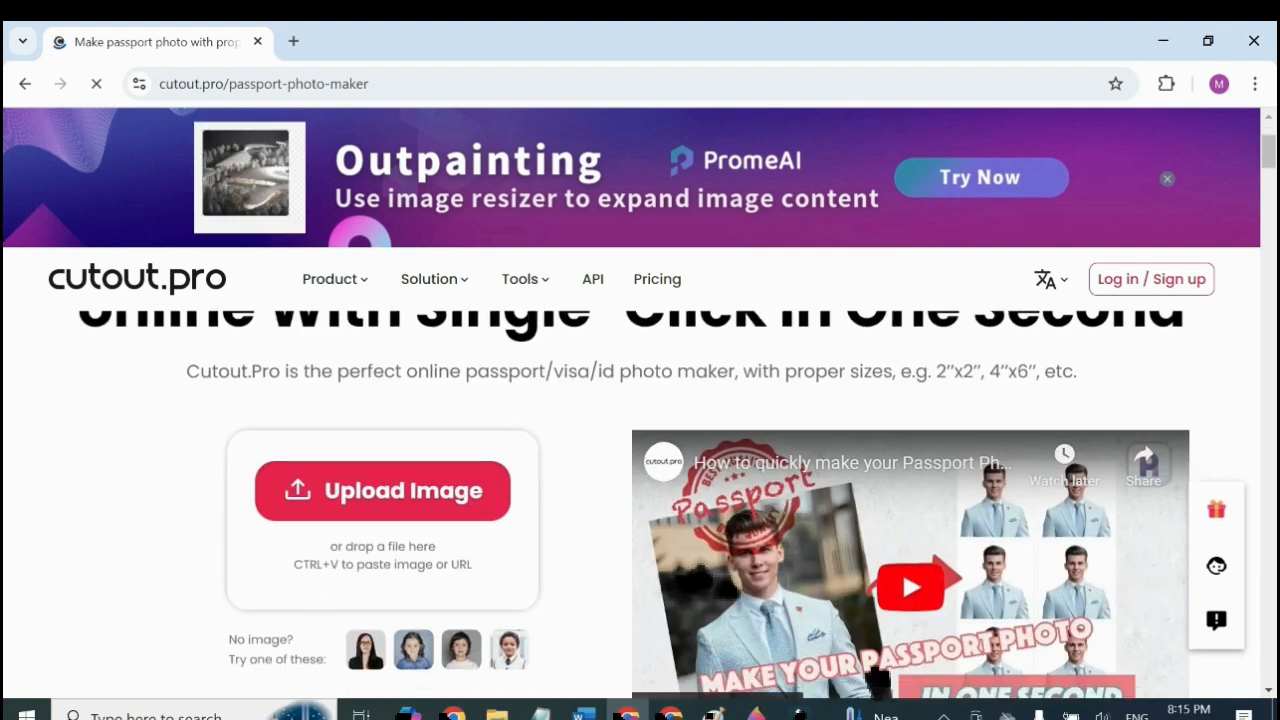
pyautogui.scroll(1, 632, 480)
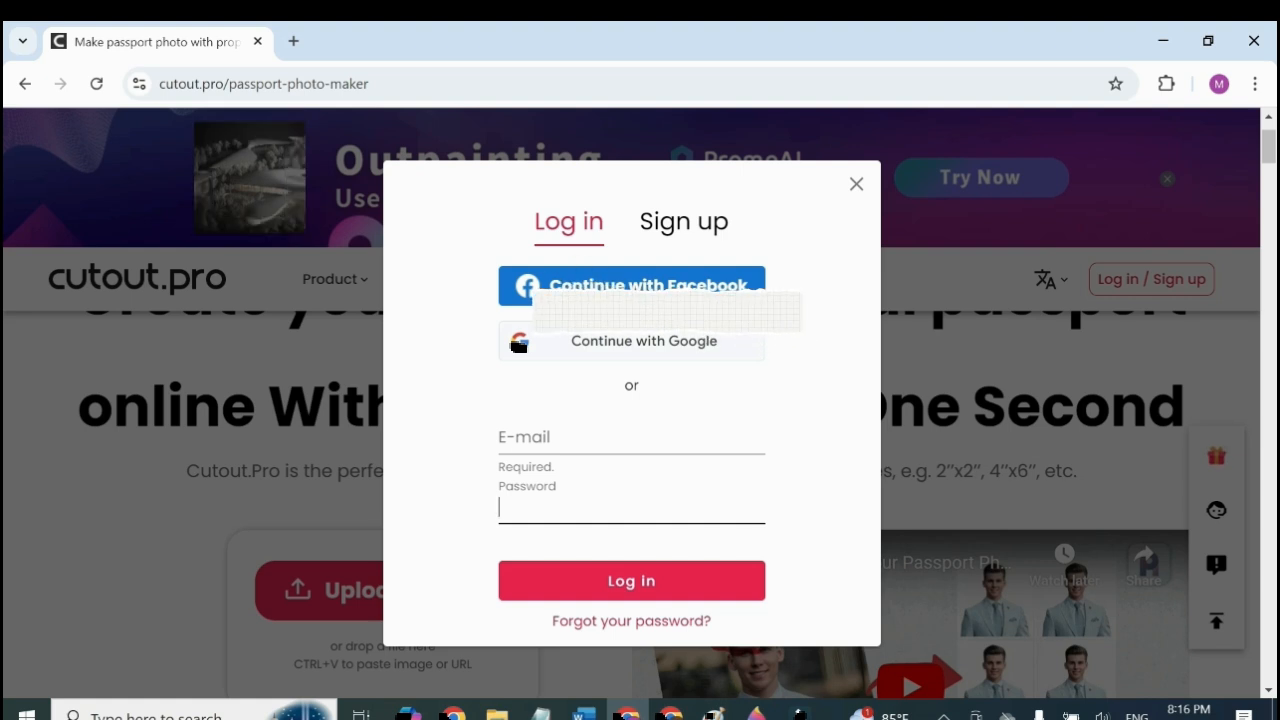
# Step: Log in to cutout.pro with the existing Google account and confirm the sign-in
pyautogui.click(518, 344)
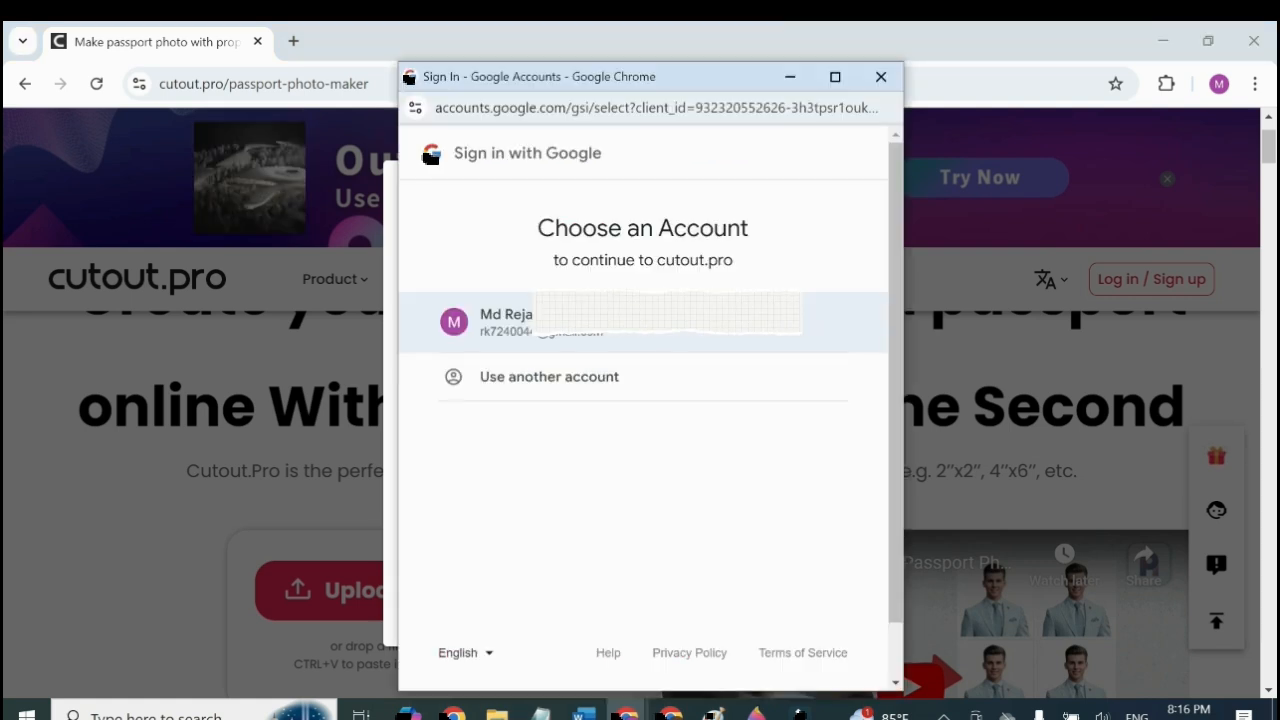
pyautogui.click(600, 322)
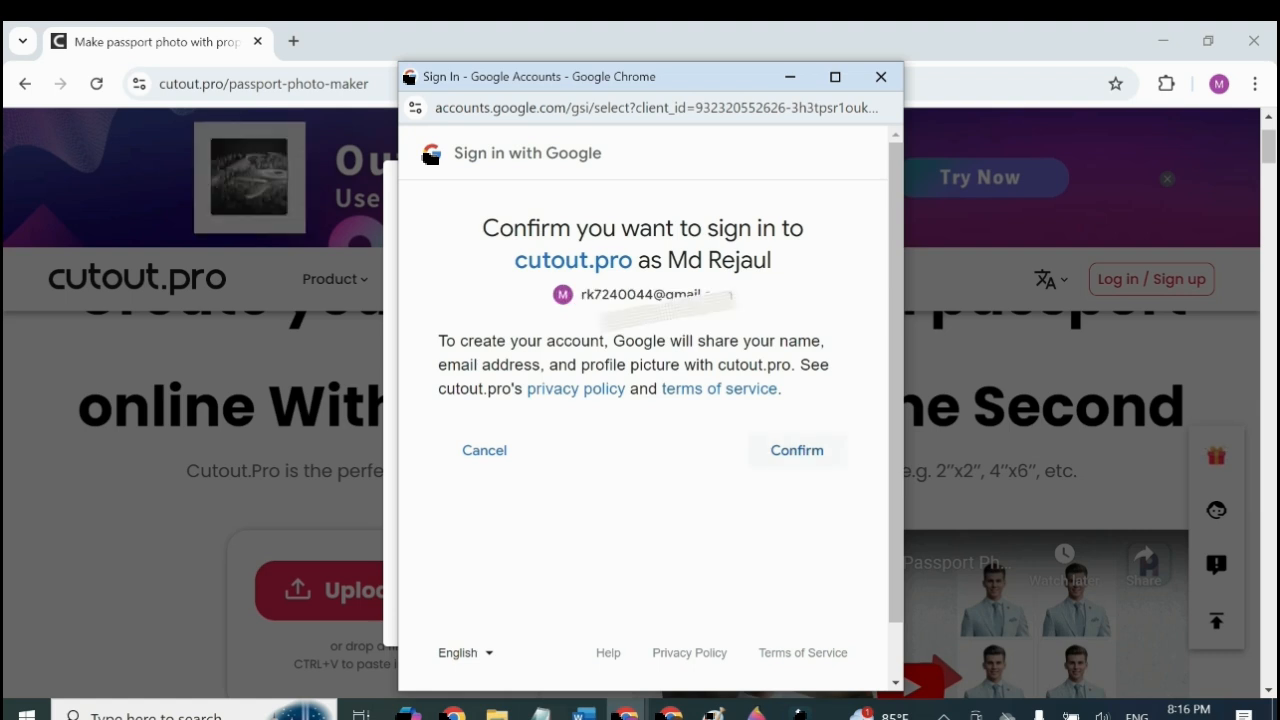
pyautogui.click(797, 450)
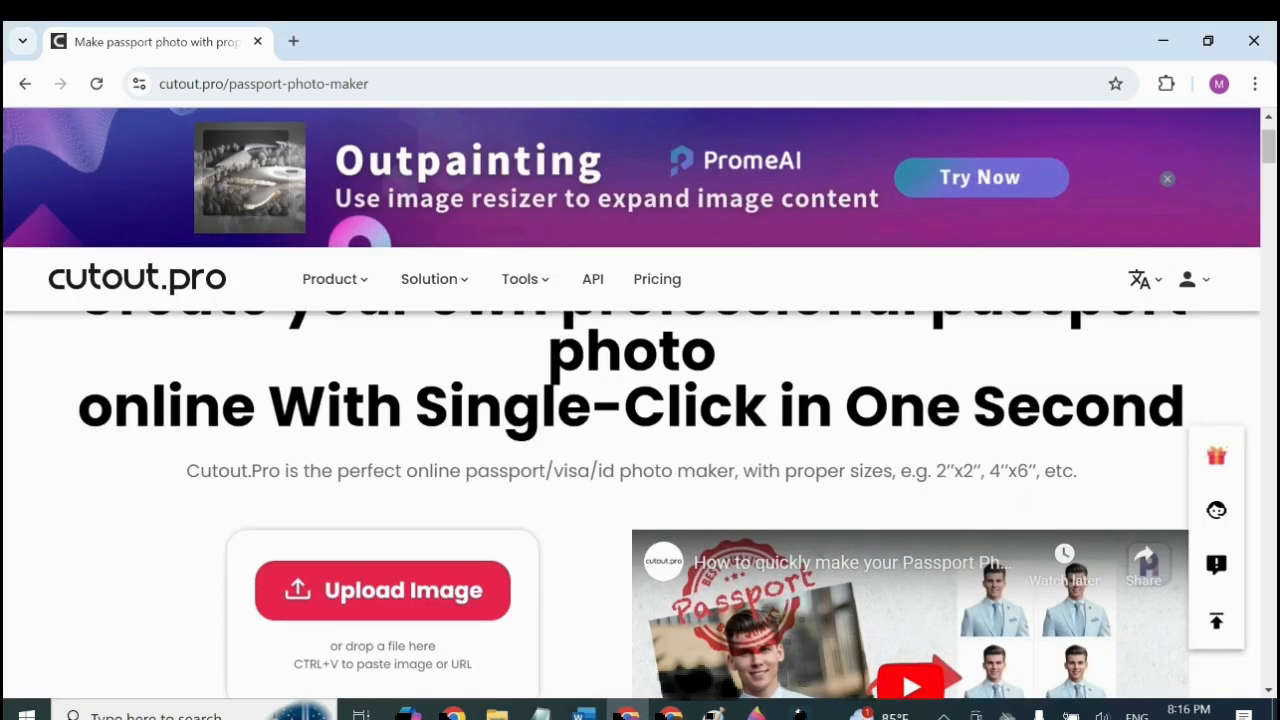
# Step: Upload the portrait Screenshot_7 from New folder on the Desktop to the passport photo maker
pyautogui.scroll(-2, 640, 500)
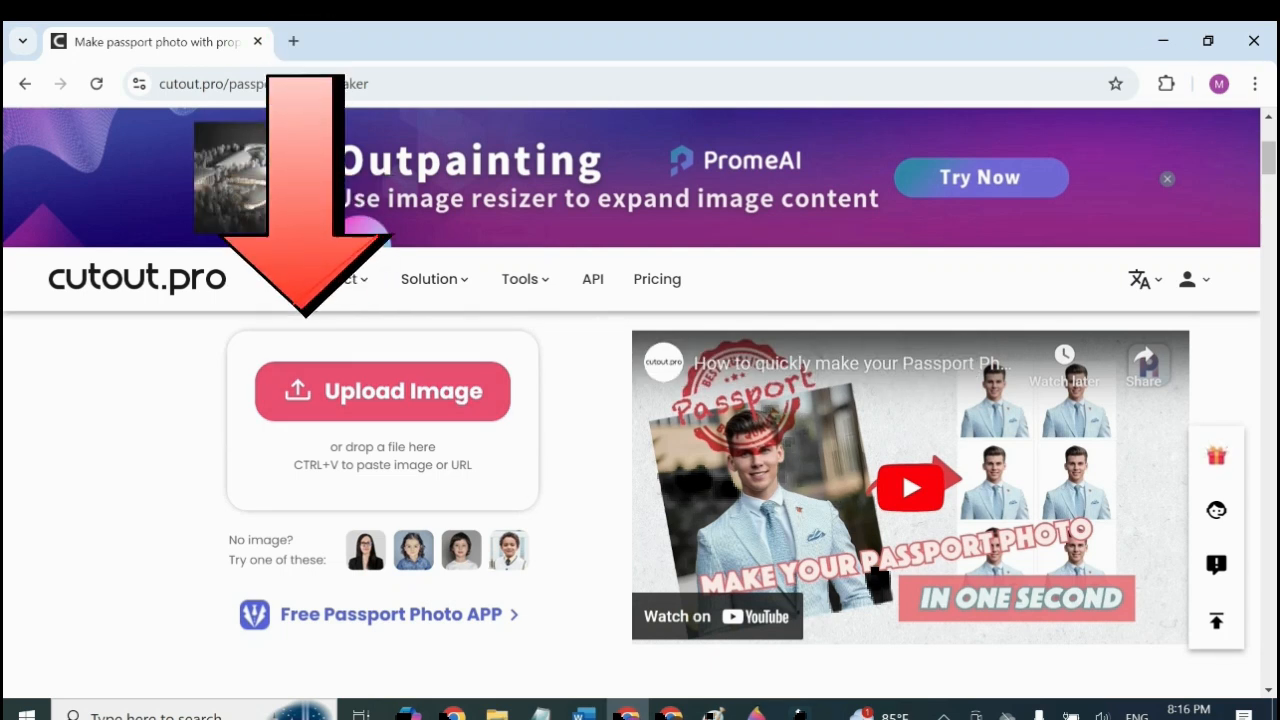
pyautogui.click(382, 391)
pyautogui.click(631, 426)
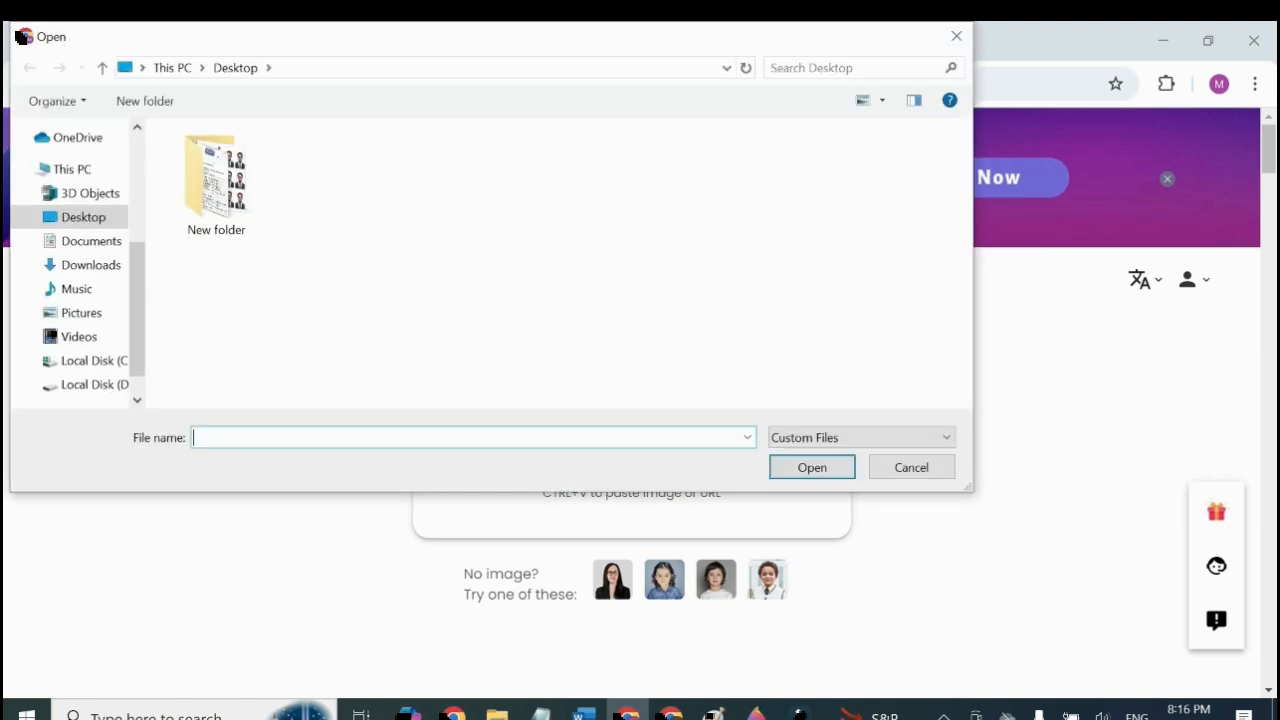
pyautogui.doubleClick(222, 190)
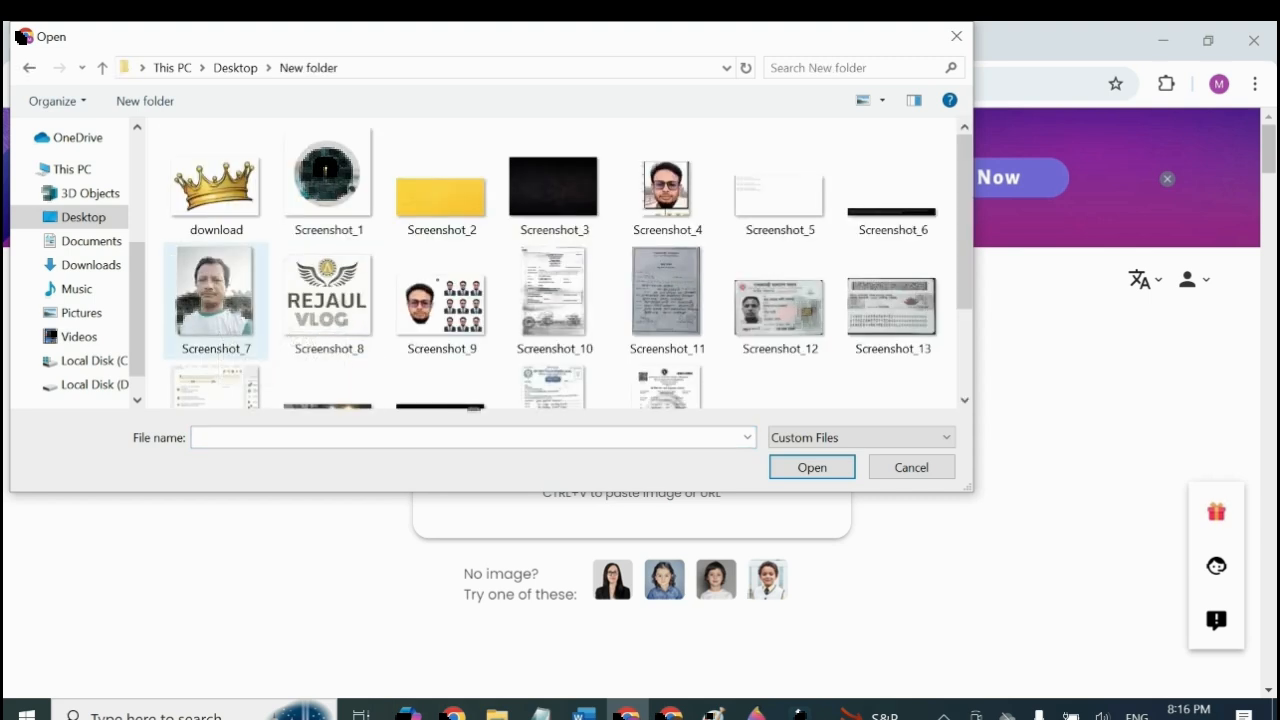
pyautogui.click(222, 305)
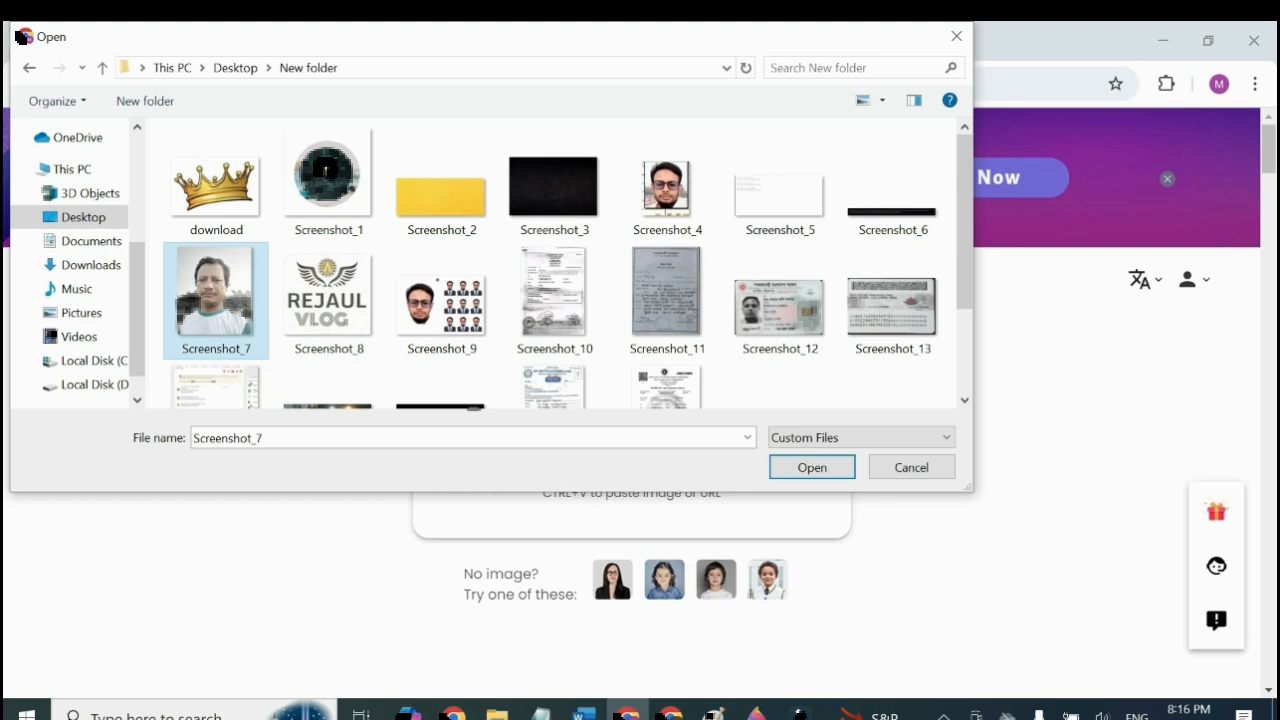
pyautogui.click(812, 467)
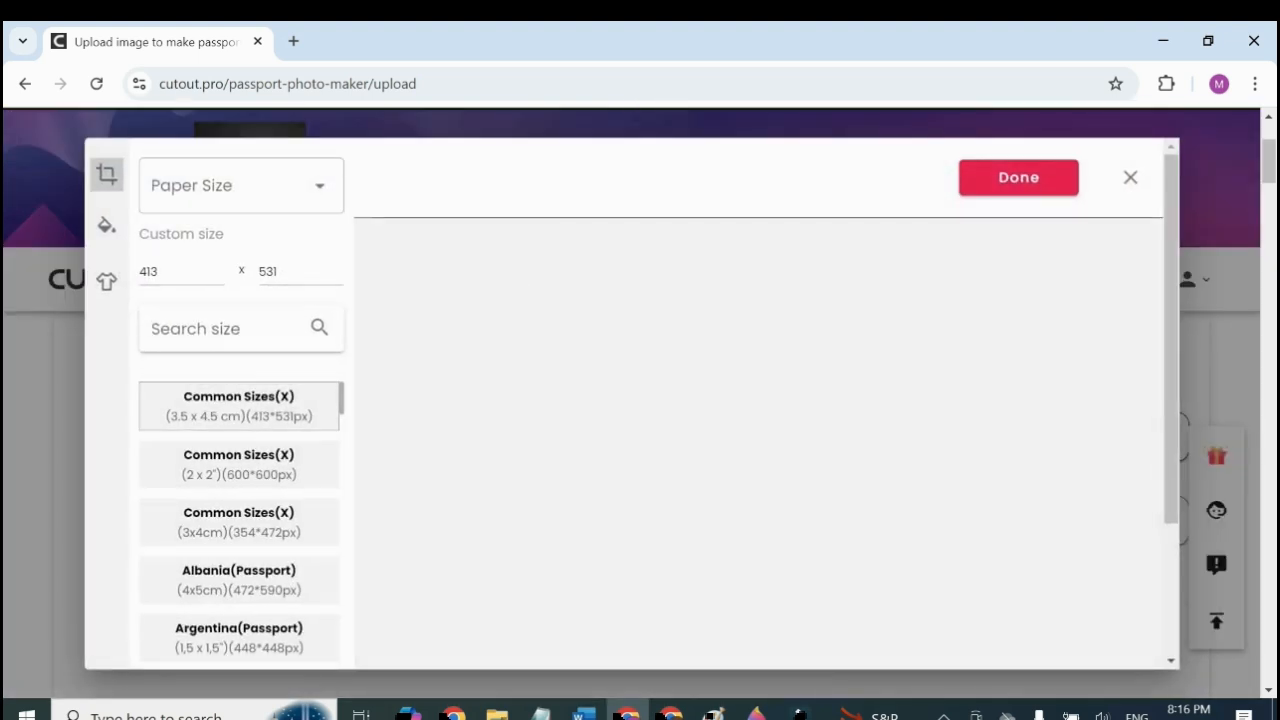
# Step: Examine the background-free portrait preview and the list of passport photo sizes
pyautogui.scroll(-3, 757, 400)
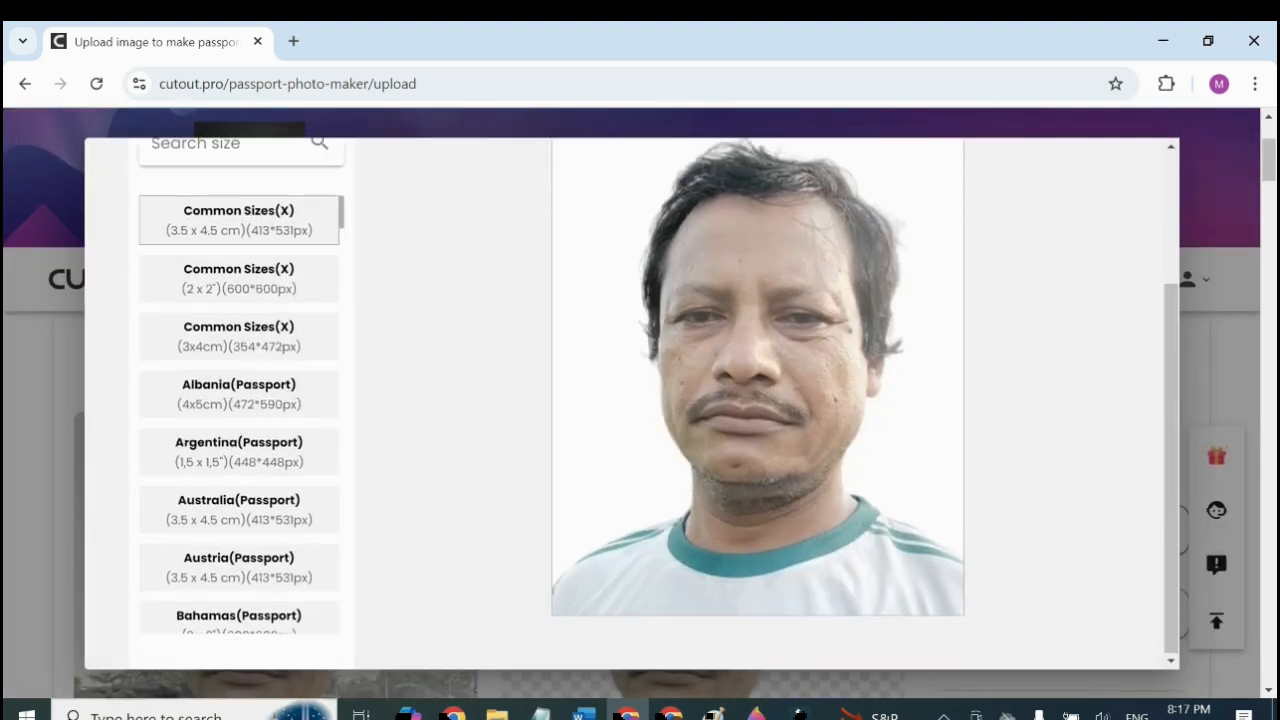
pyautogui.scroll(1, 757, 400)
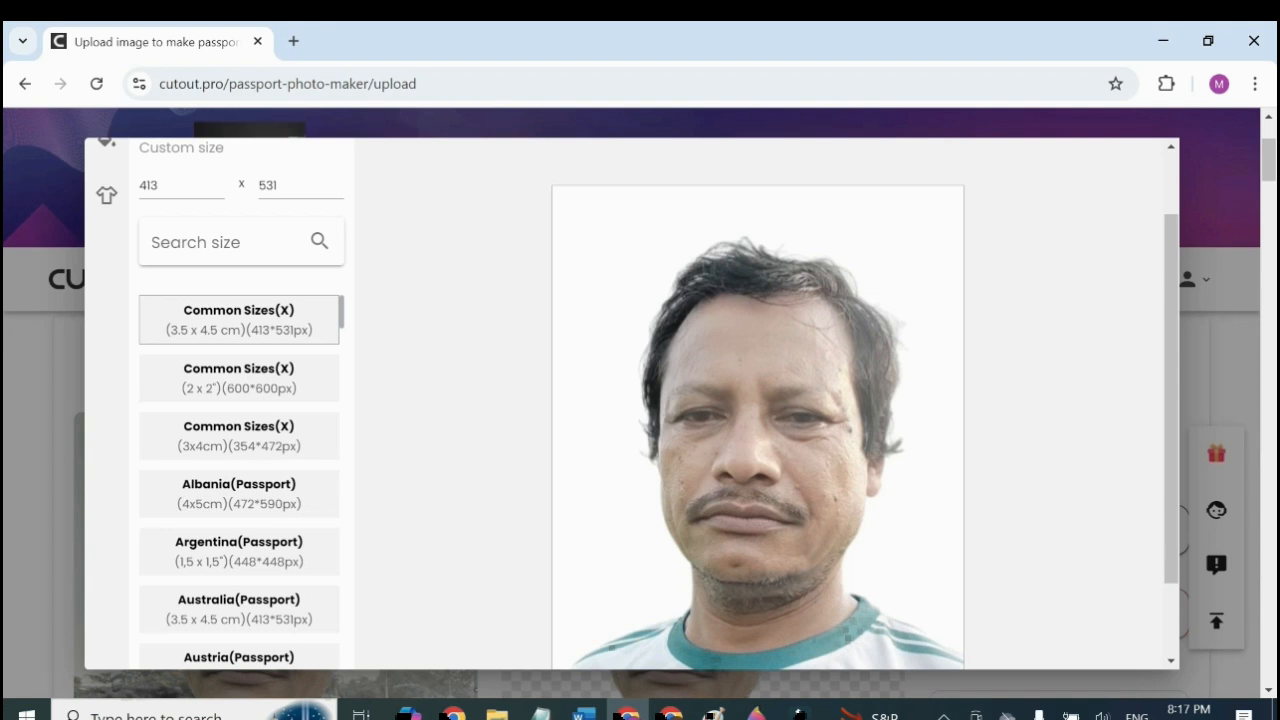
pyautogui.scroll(-1, 757, 400)
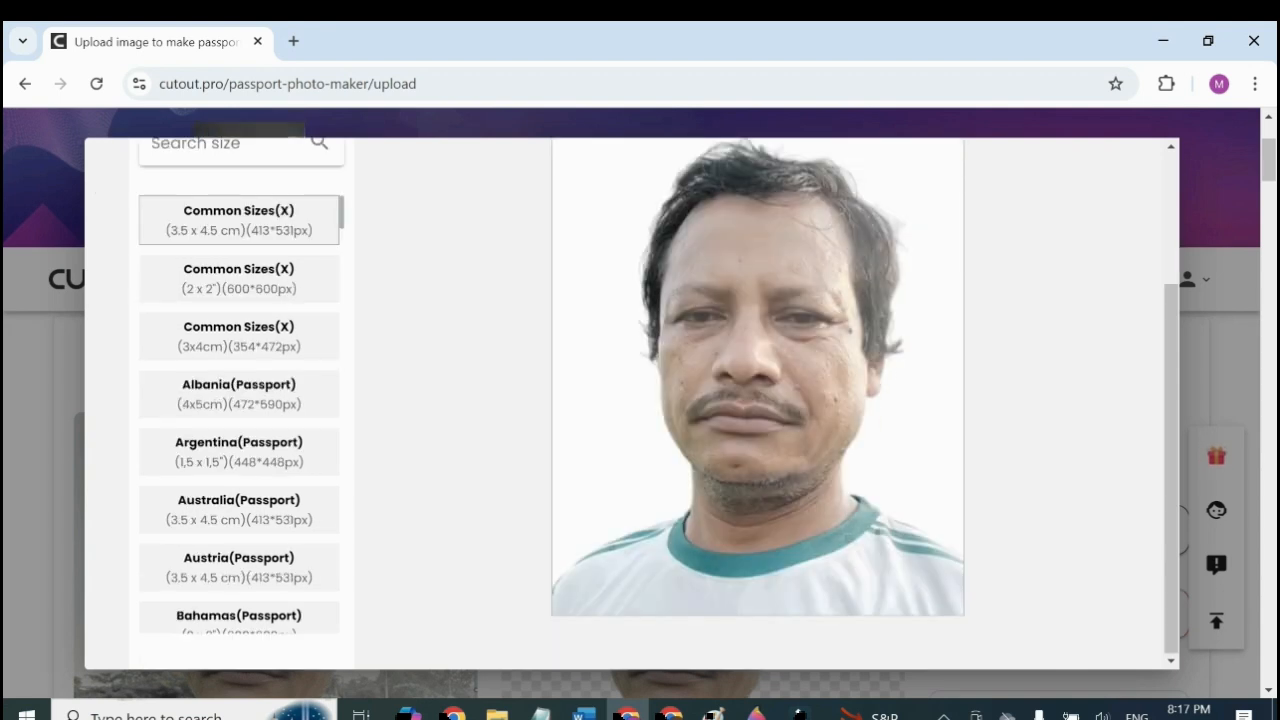
pyautogui.scroll(2, 757, 400)
pyautogui.scroll(-2, 757, 400)
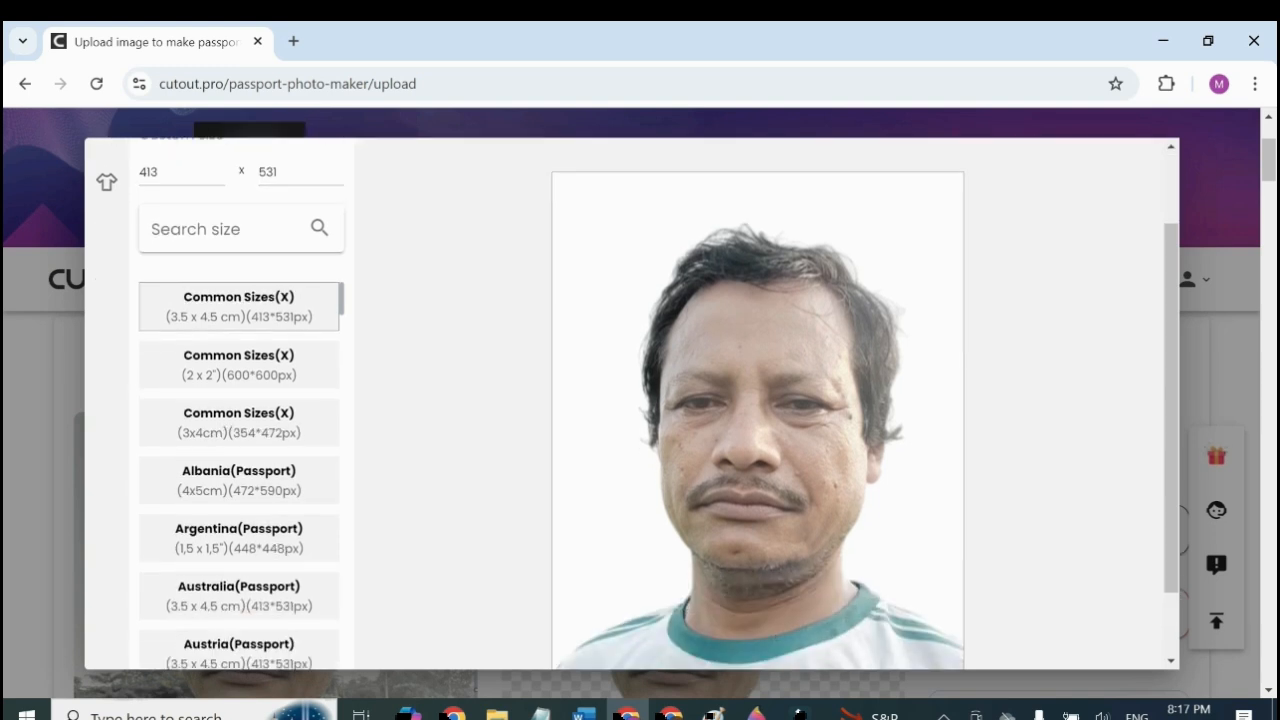
pyautogui.scroll(1, 757, 400)
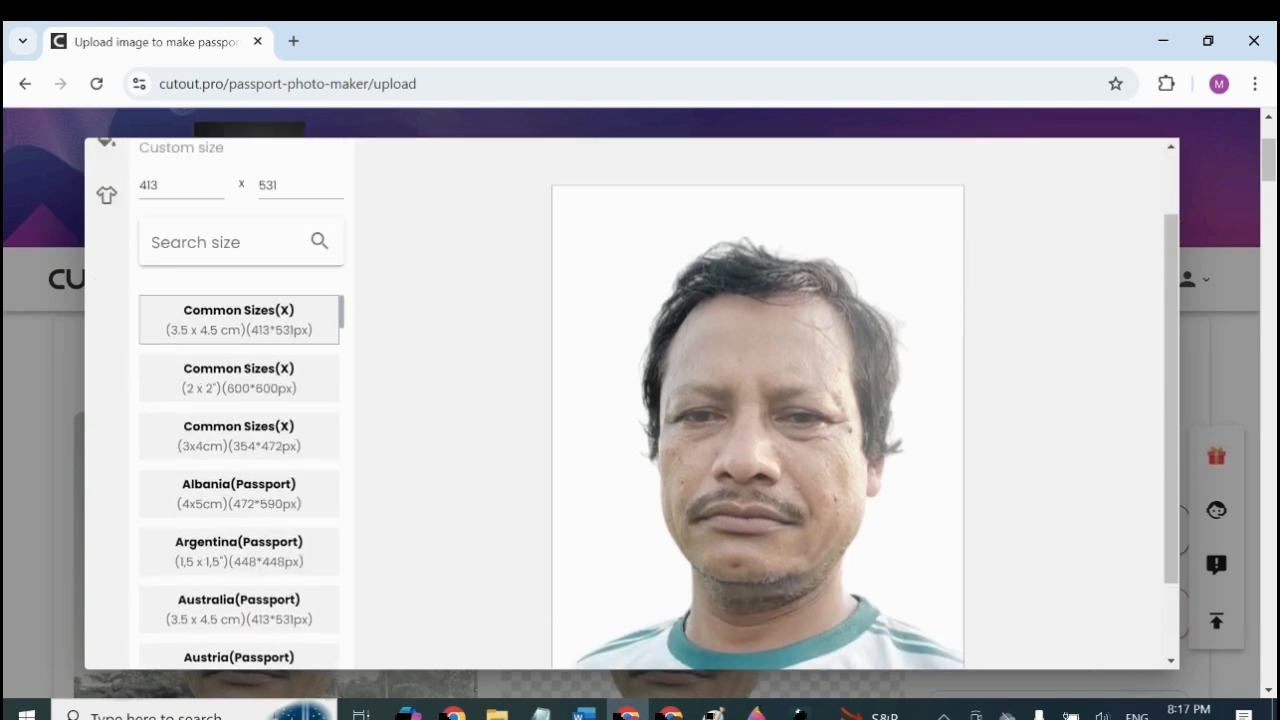
pyautogui.scroll(1, 757, 400)
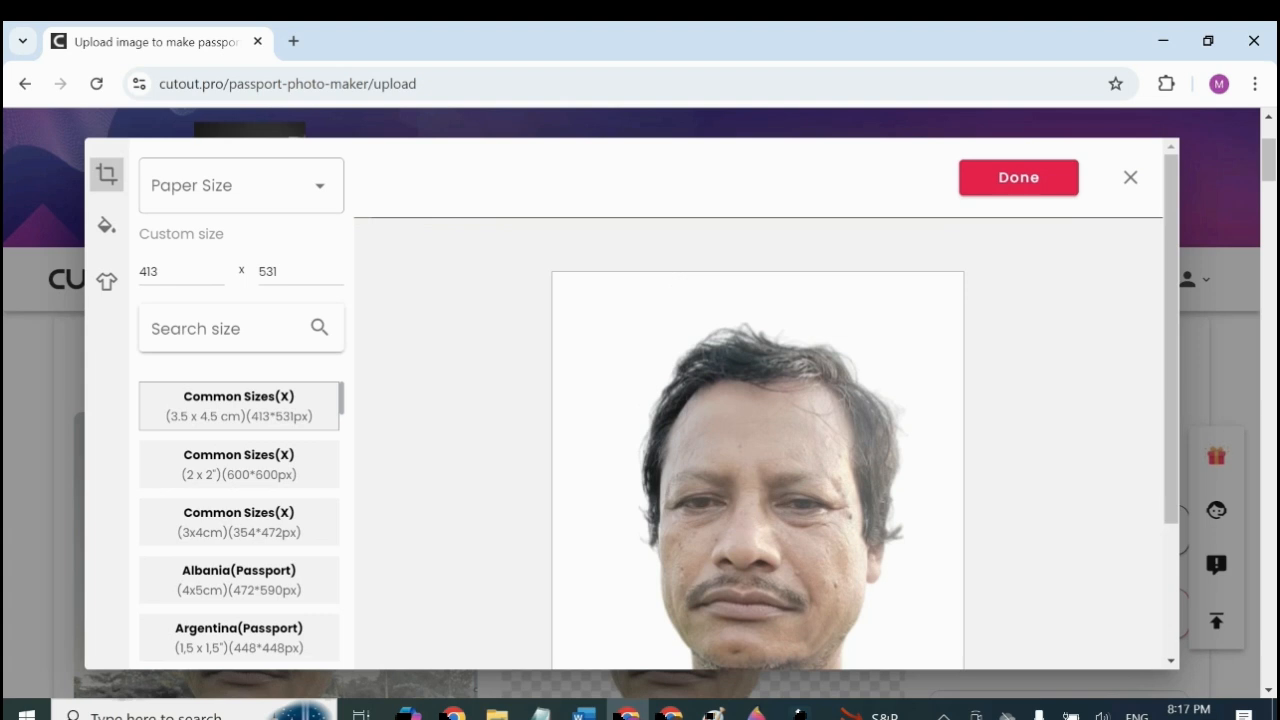
pyautogui.scroll(-1, 757, 400)
pyautogui.scroll(1, 757, 400)
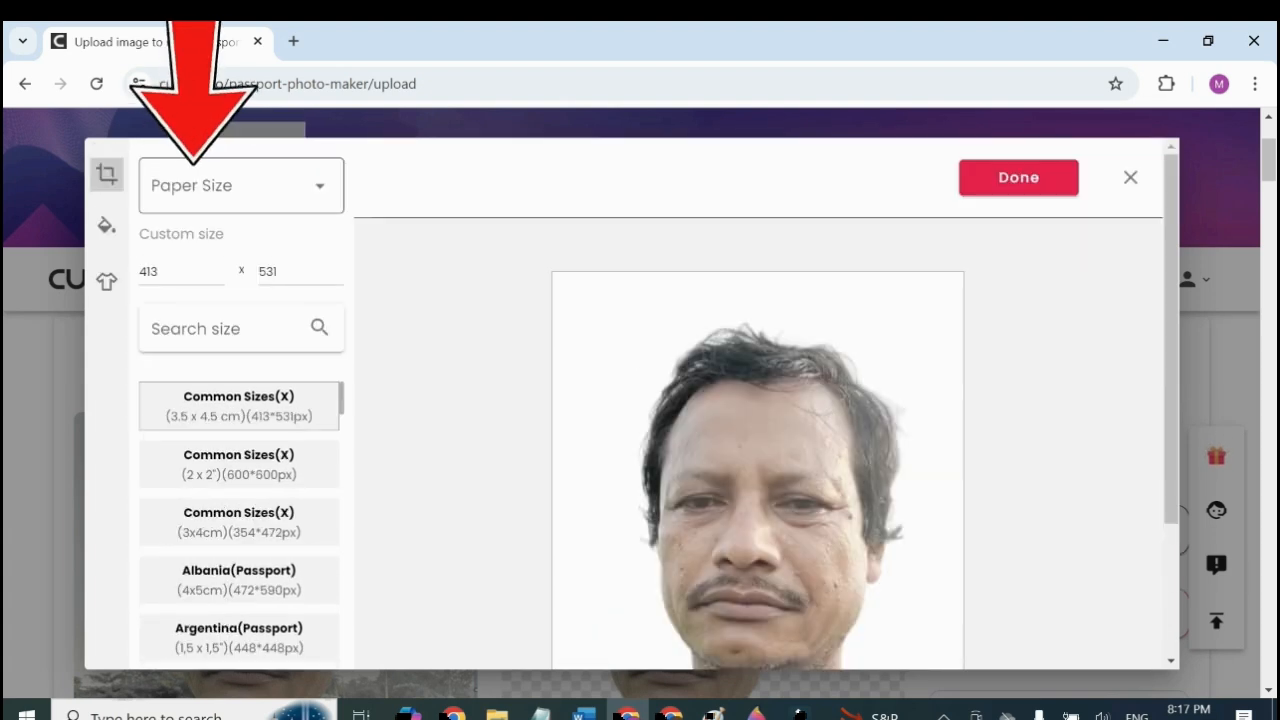
# Step: Set the paper size to 3.5 x 5 inch (3R)(L) and check the photo sheet layout
pyautogui.click(241, 186)
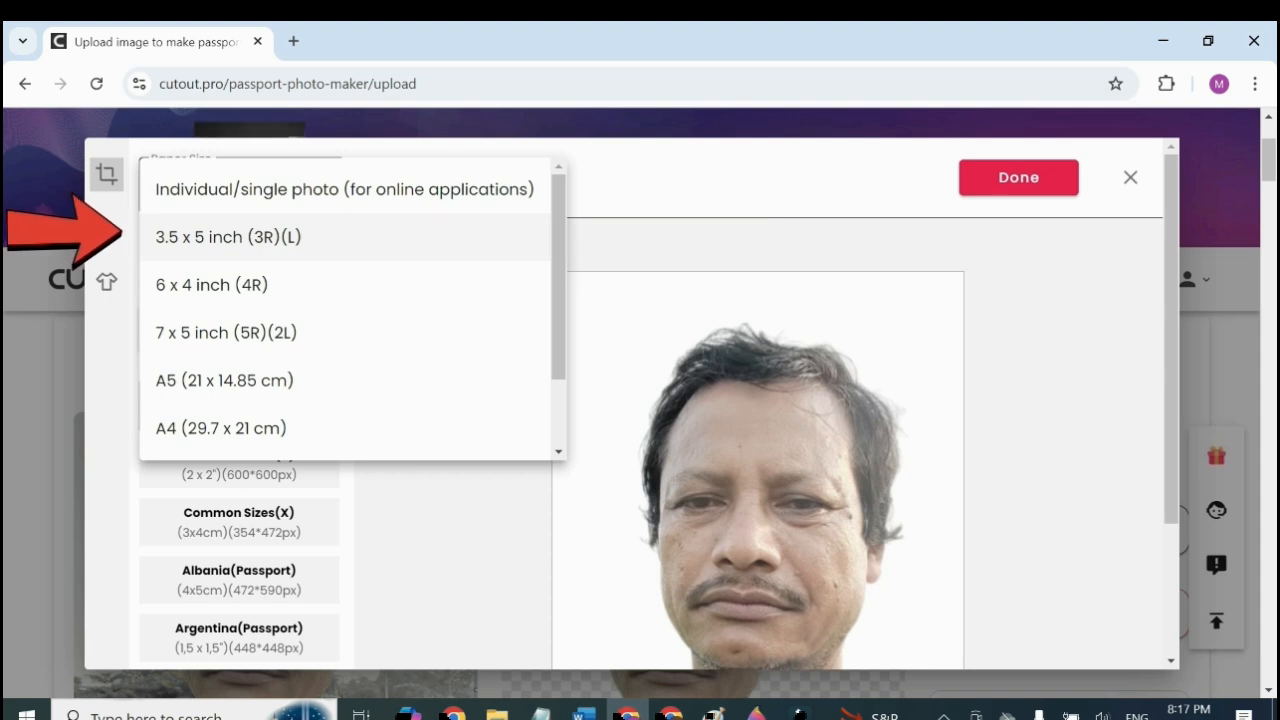
pyautogui.click(228, 237)
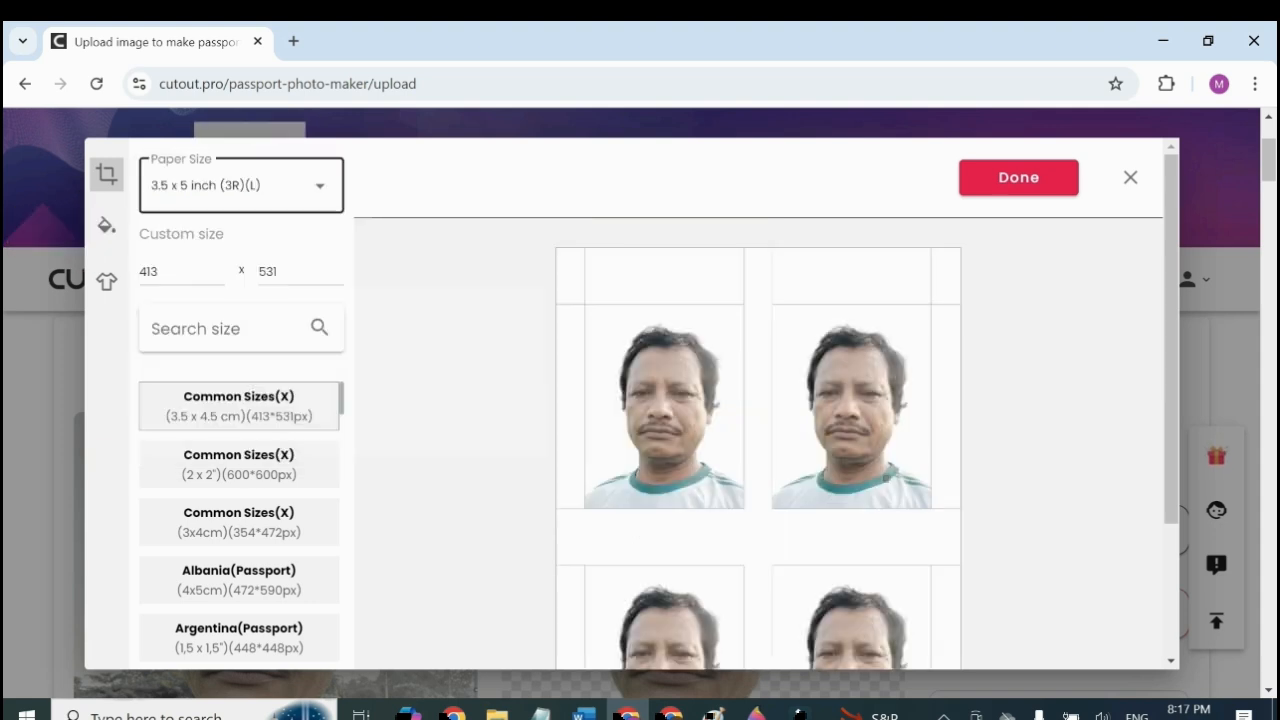
pyautogui.scroll(-2, 632, 404)
pyautogui.scroll(2, 759, 405)
pyautogui.scroll(-1, 759, 405)
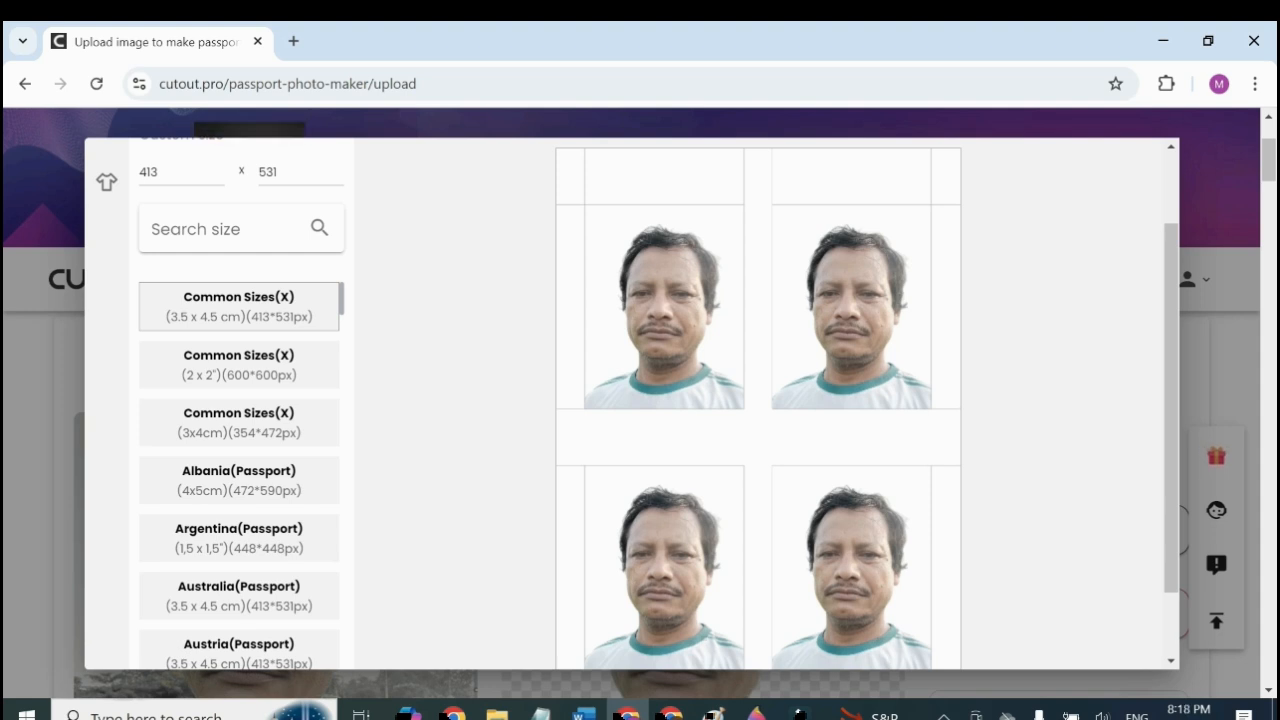
pyautogui.scroll(-1, 758, 404)
pyautogui.scroll(1, 758, 404)
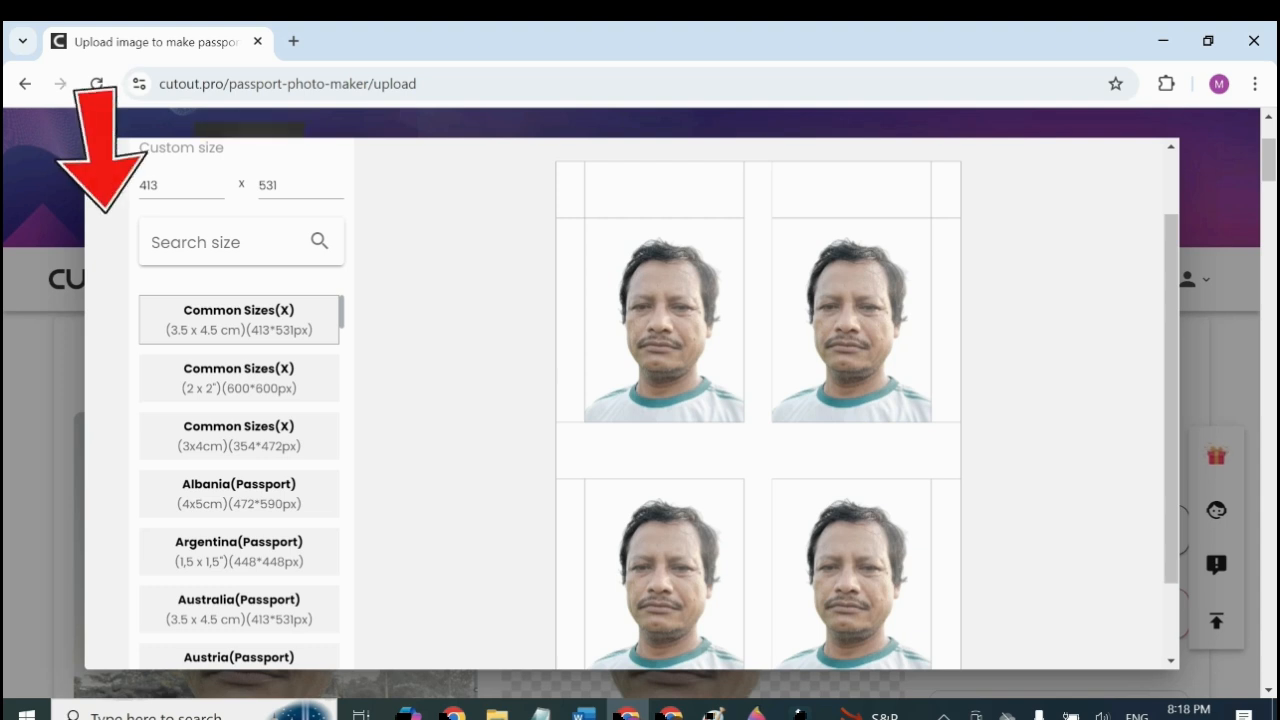
pyautogui.scroll(1, 760, 400)
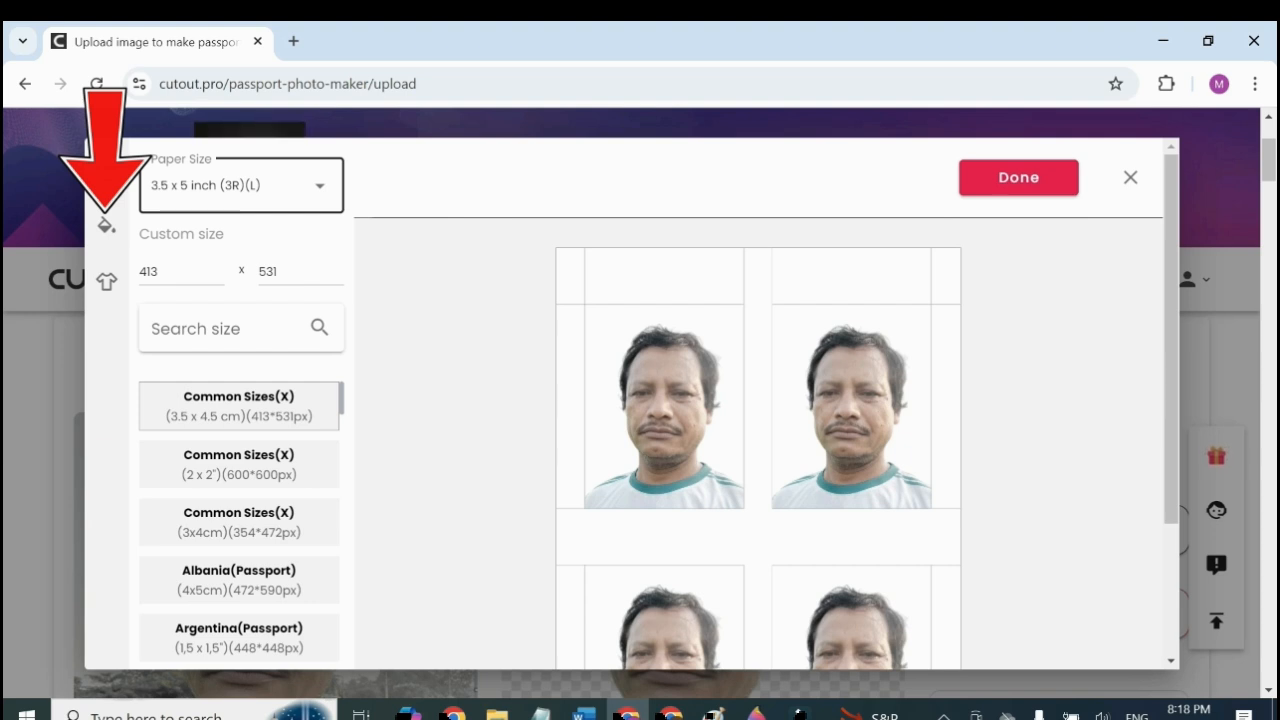
# Step: Try cyan, purple and orange backgrounds behind the portrait, and settle on a solid blue custom color
pyautogui.click(106, 226)
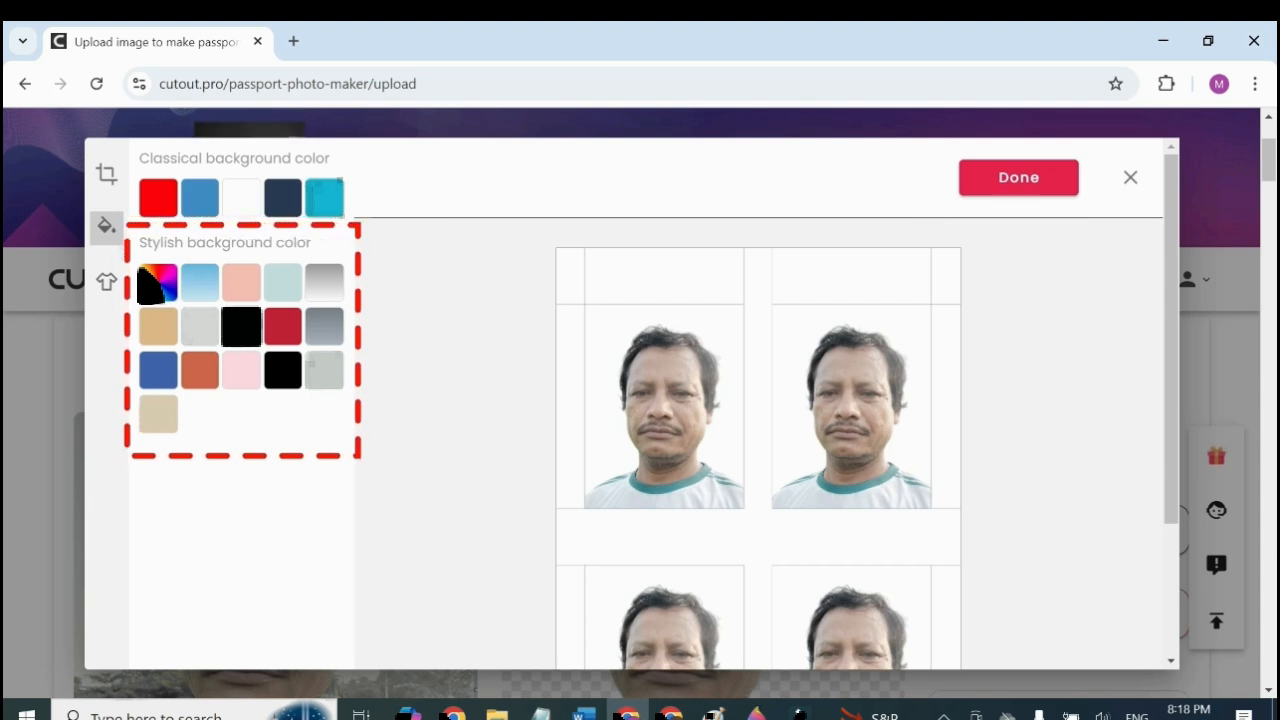
pyautogui.click(324, 198)
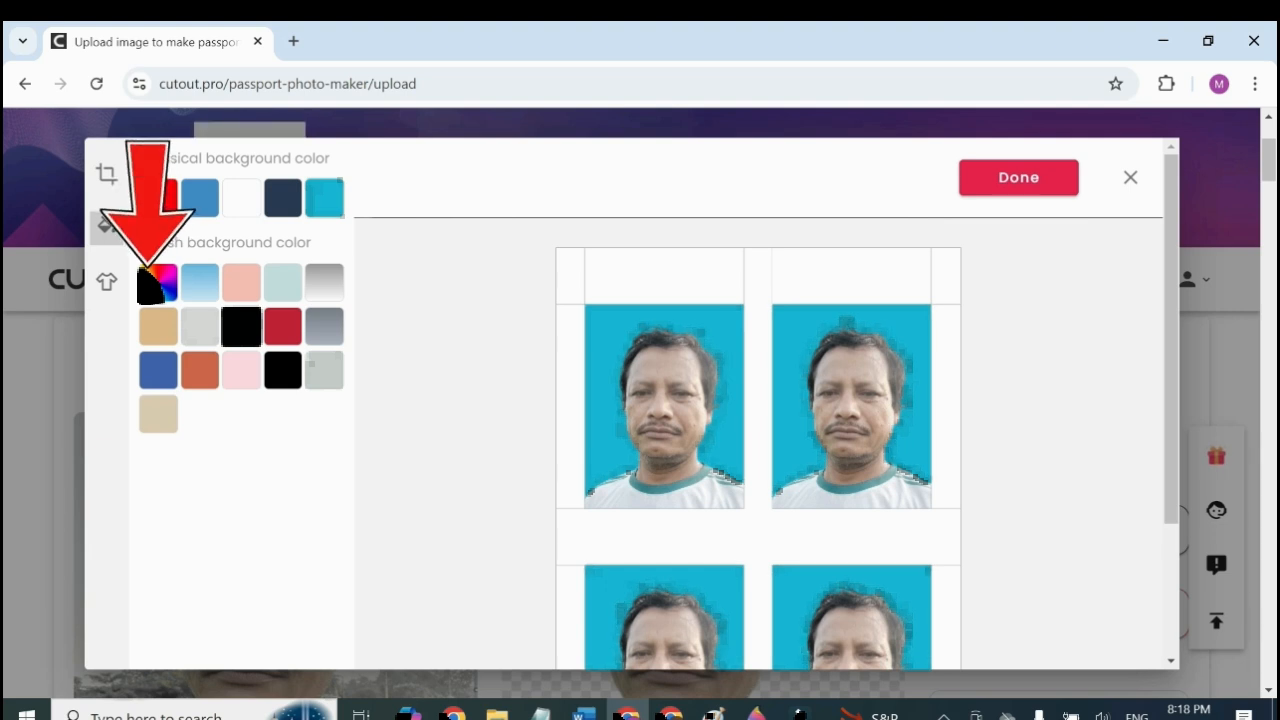
pyautogui.click(157, 283)
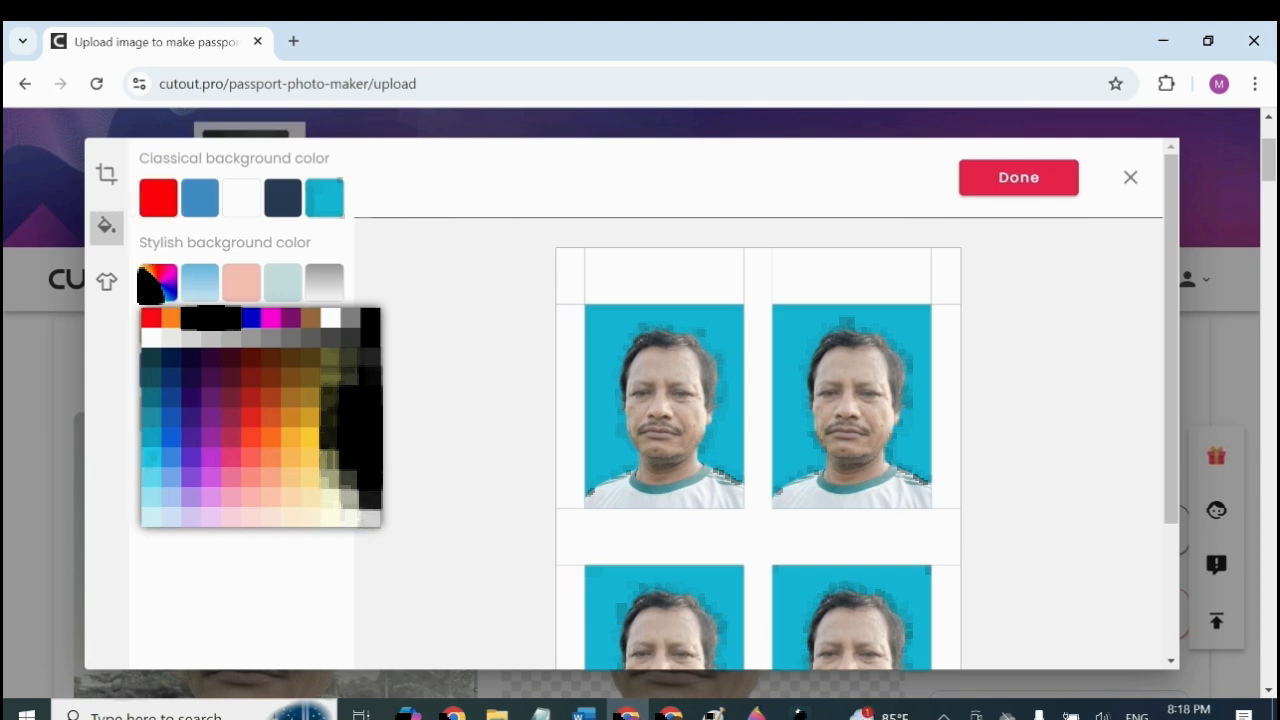
pyautogui.click(191, 398)
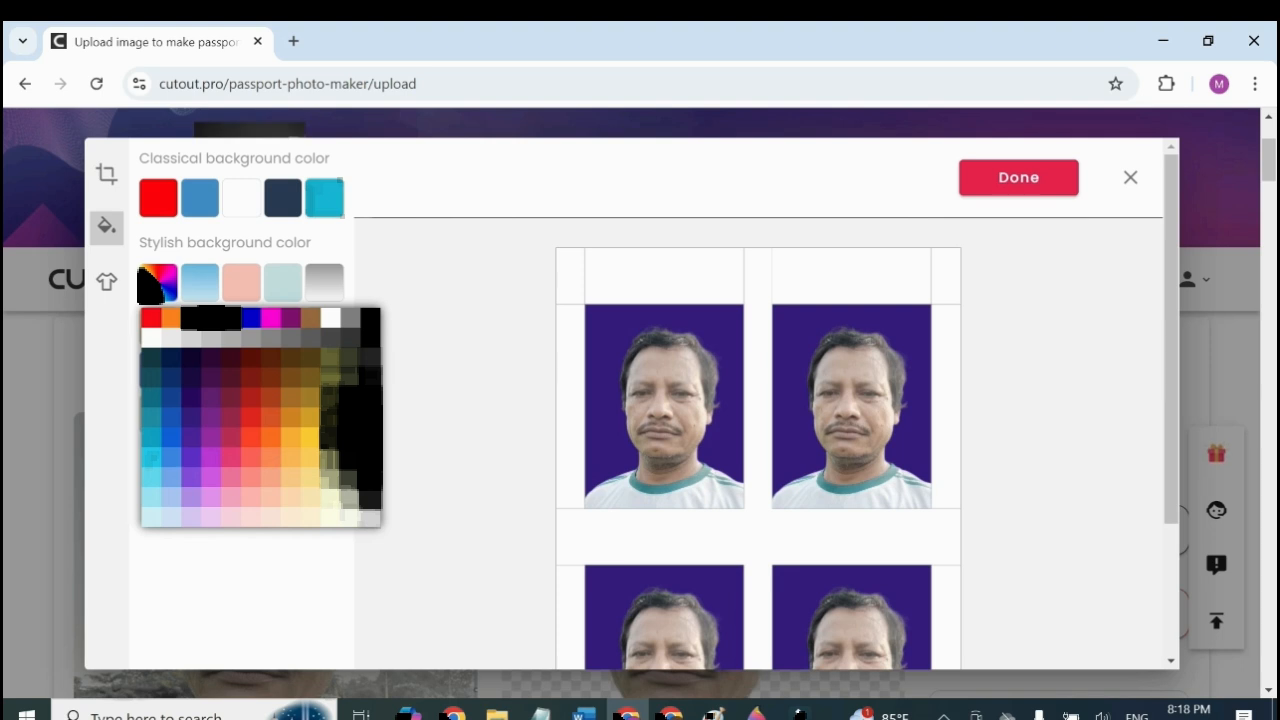
pyautogui.click(191, 437)
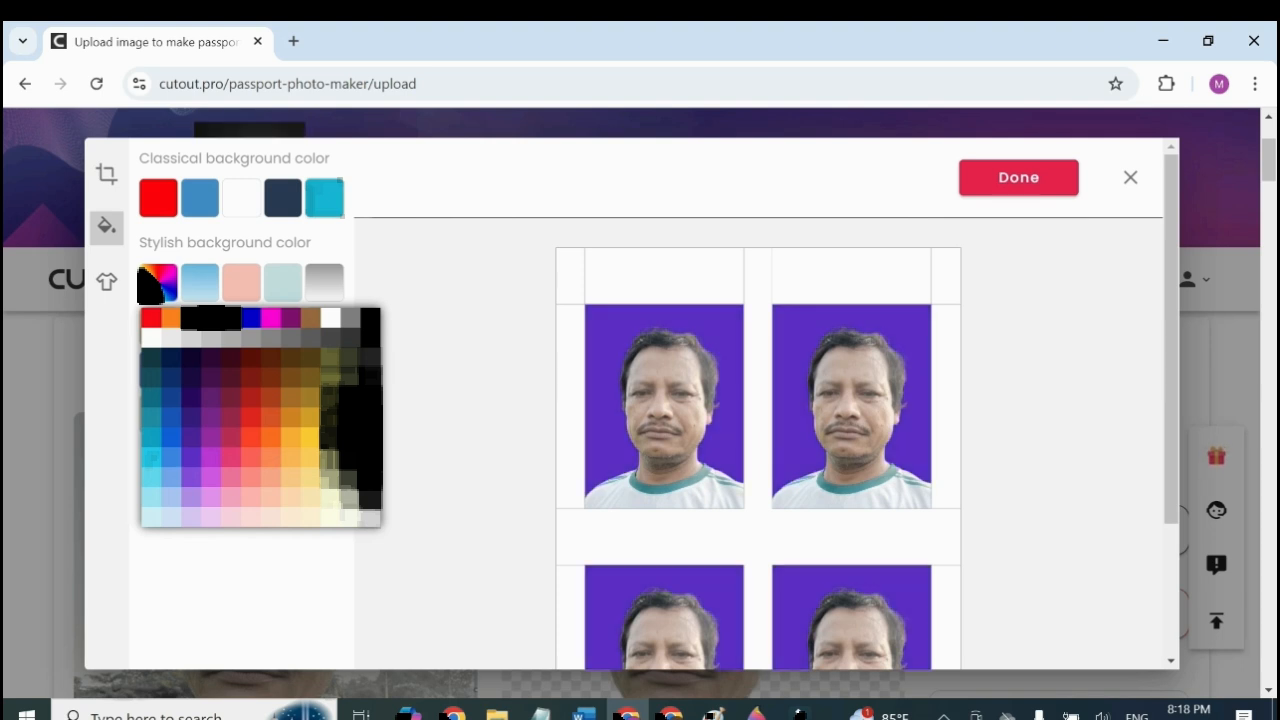
pyautogui.click(251, 437)
pyautogui.click(271, 437)
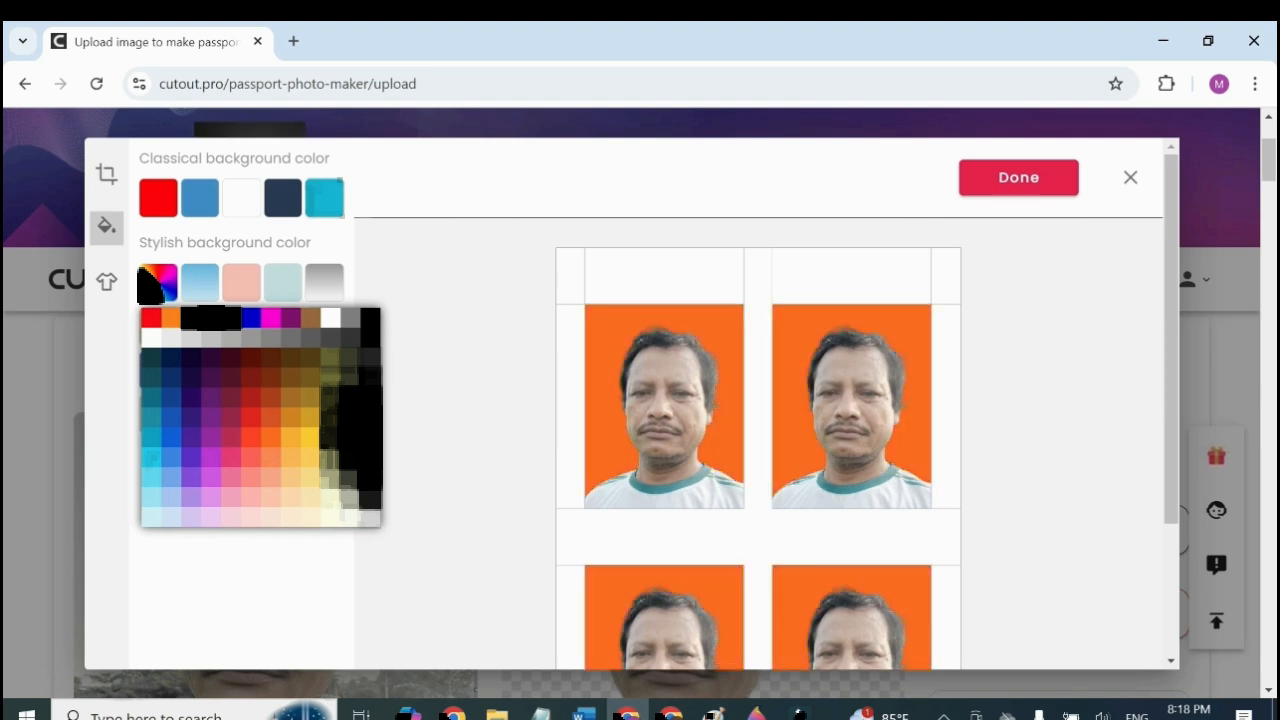
pyautogui.click(371, 437)
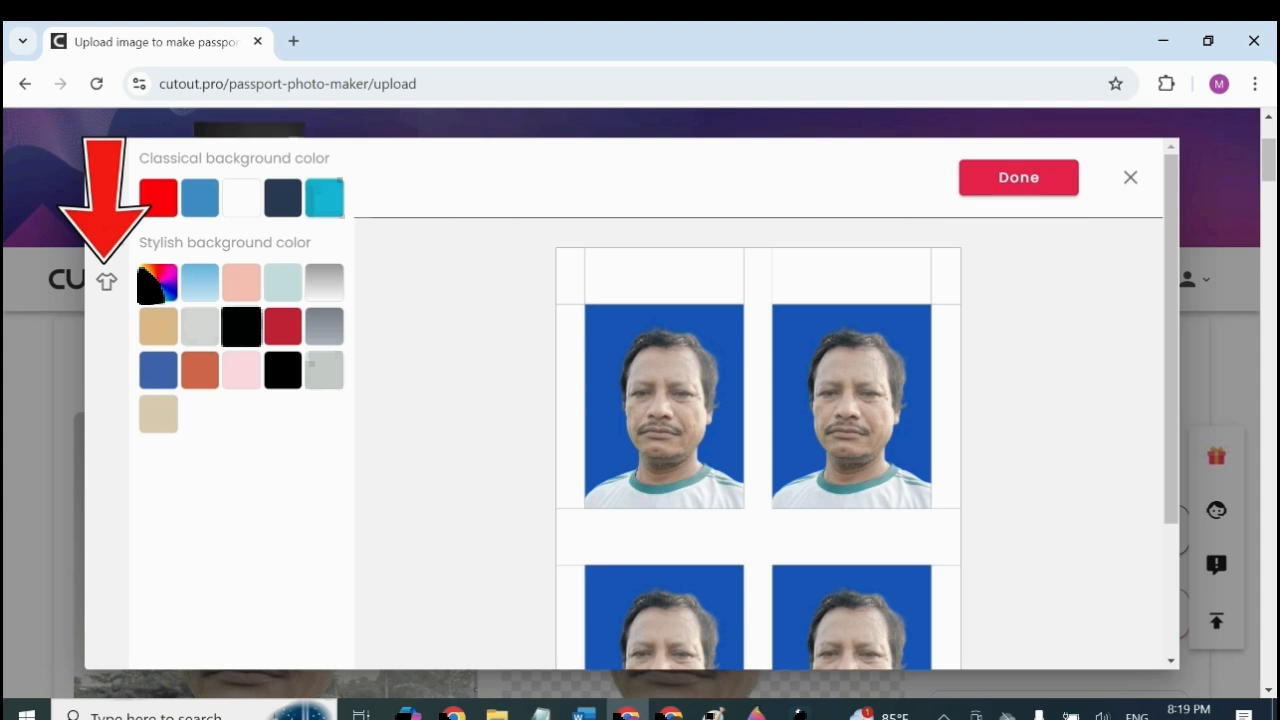
# Step: Try the men's navy suit on the portrait, and settle on the black suit with white shirt and dark blue tie
pyautogui.click(106, 281)
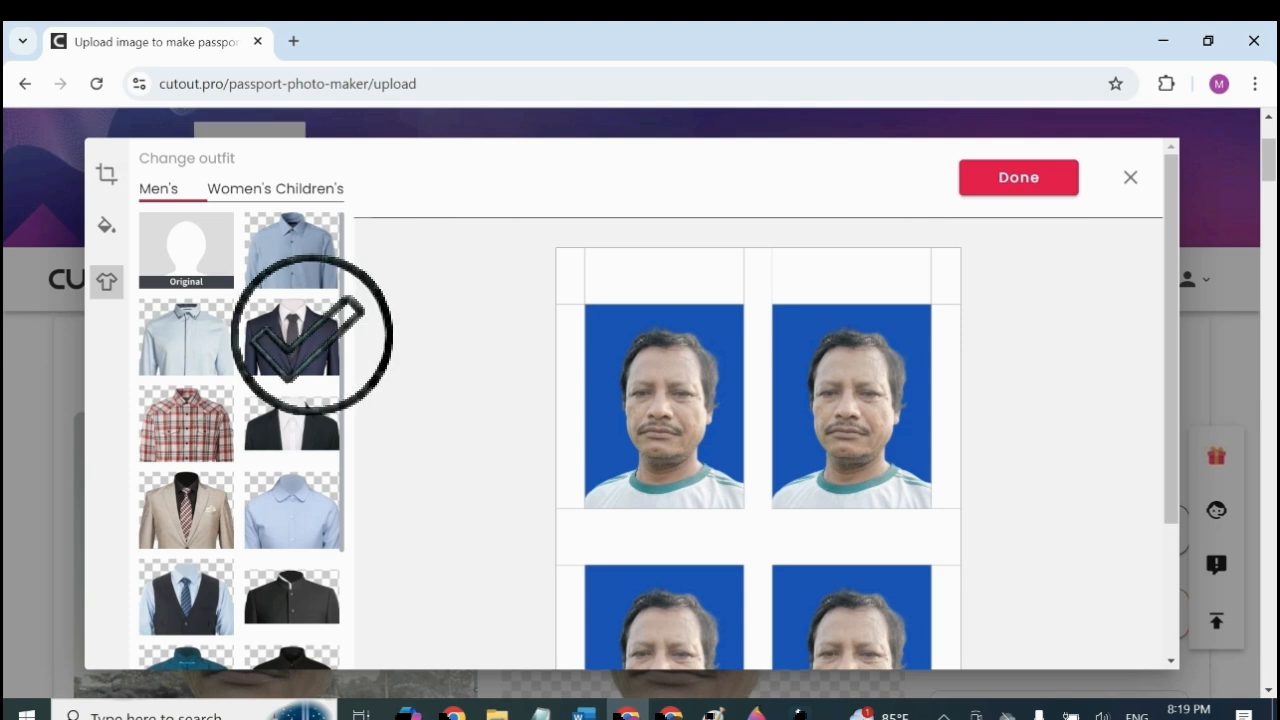
pyautogui.click(291, 343)
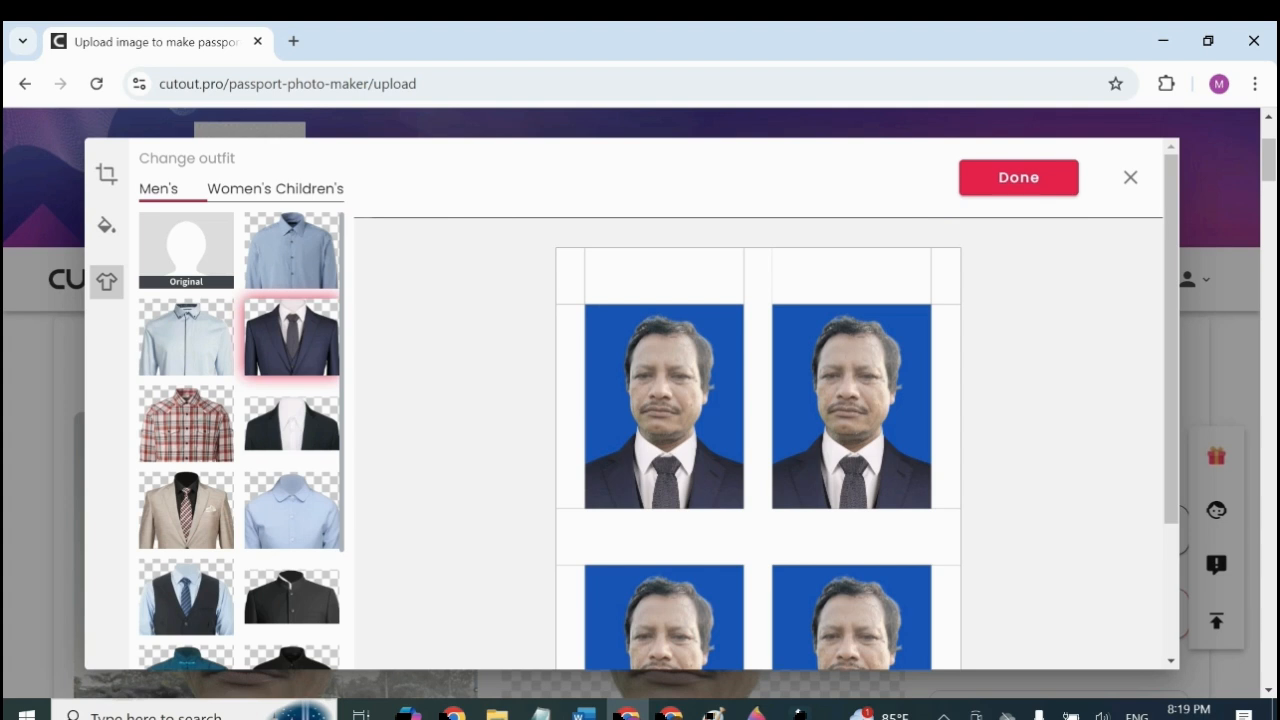
pyautogui.scroll(-2, 632, 405)
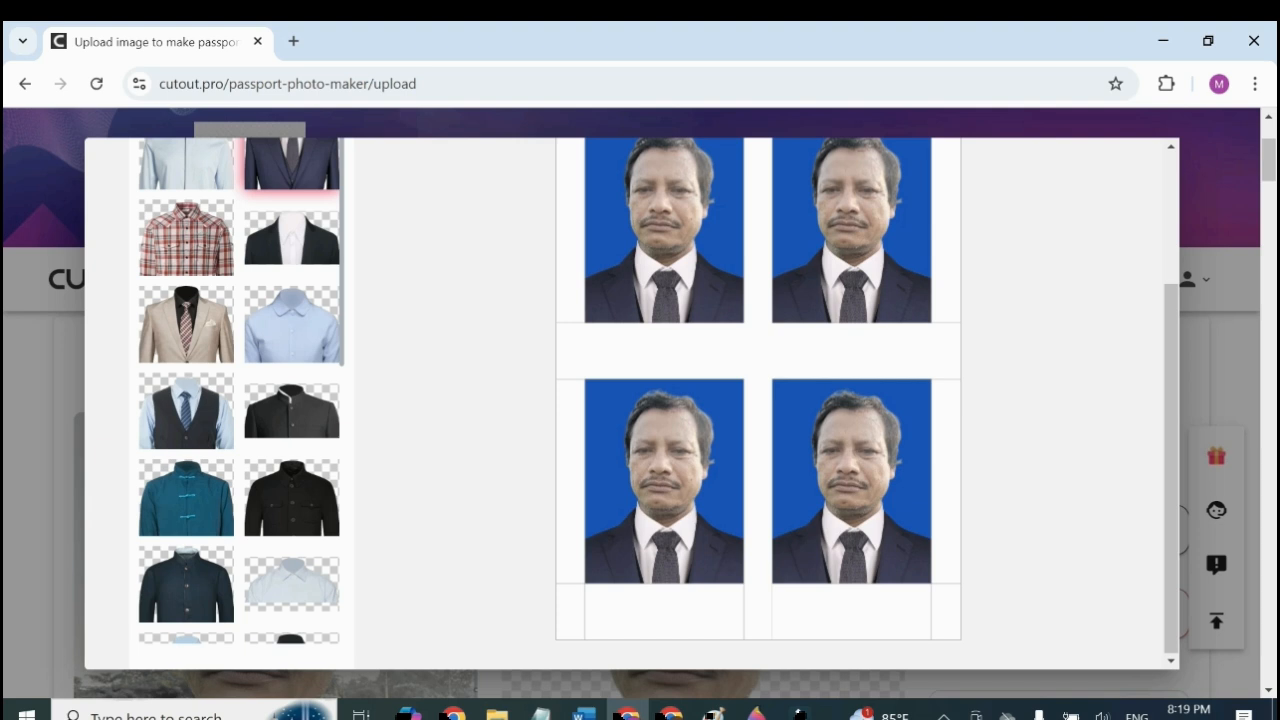
pyautogui.click(186, 325)
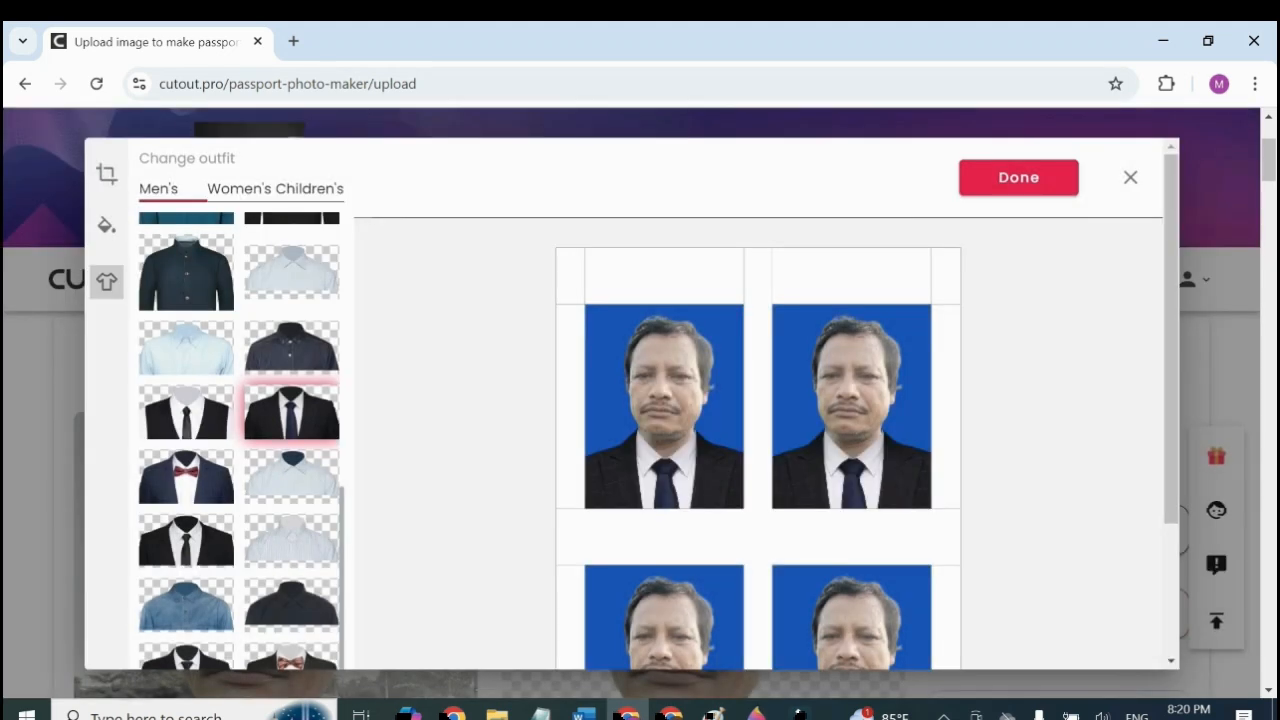
pyautogui.scroll(3, 240, 440)
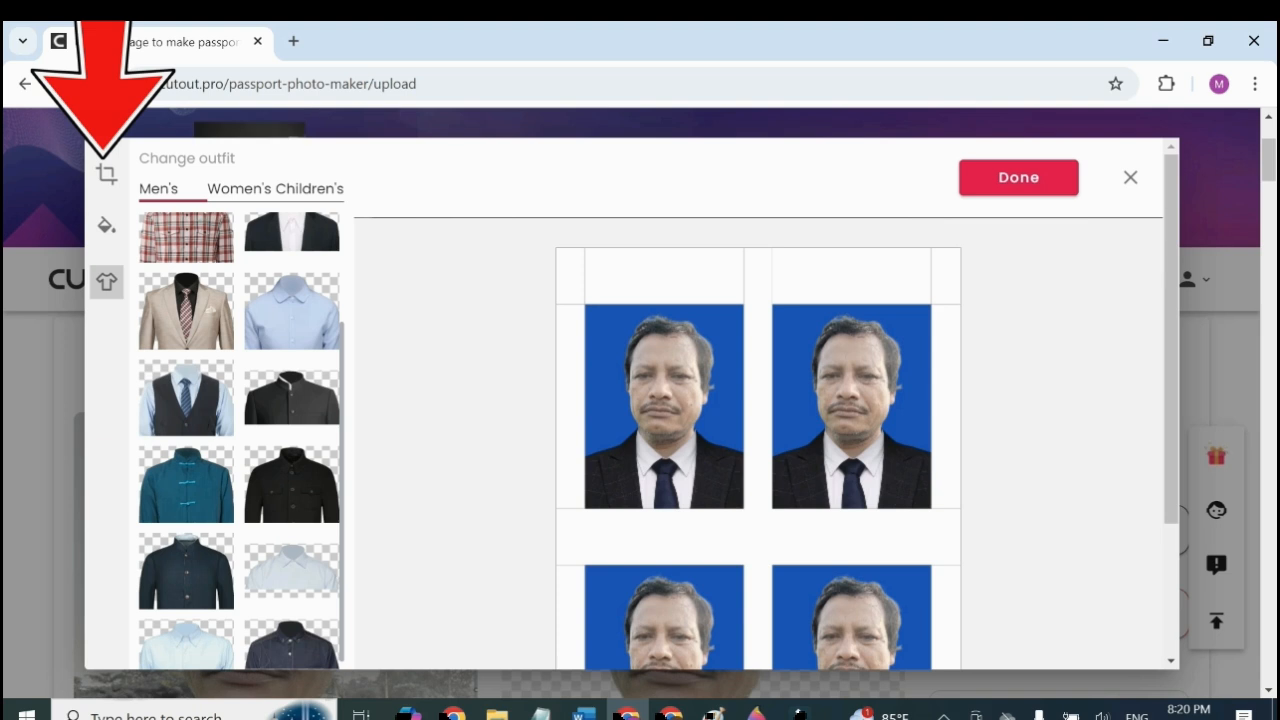
# Step: Set the paper size to 7 x 5 inch (5R)(2L), check the photo sheet layout and apply it
pyautogui.click(106, 175)
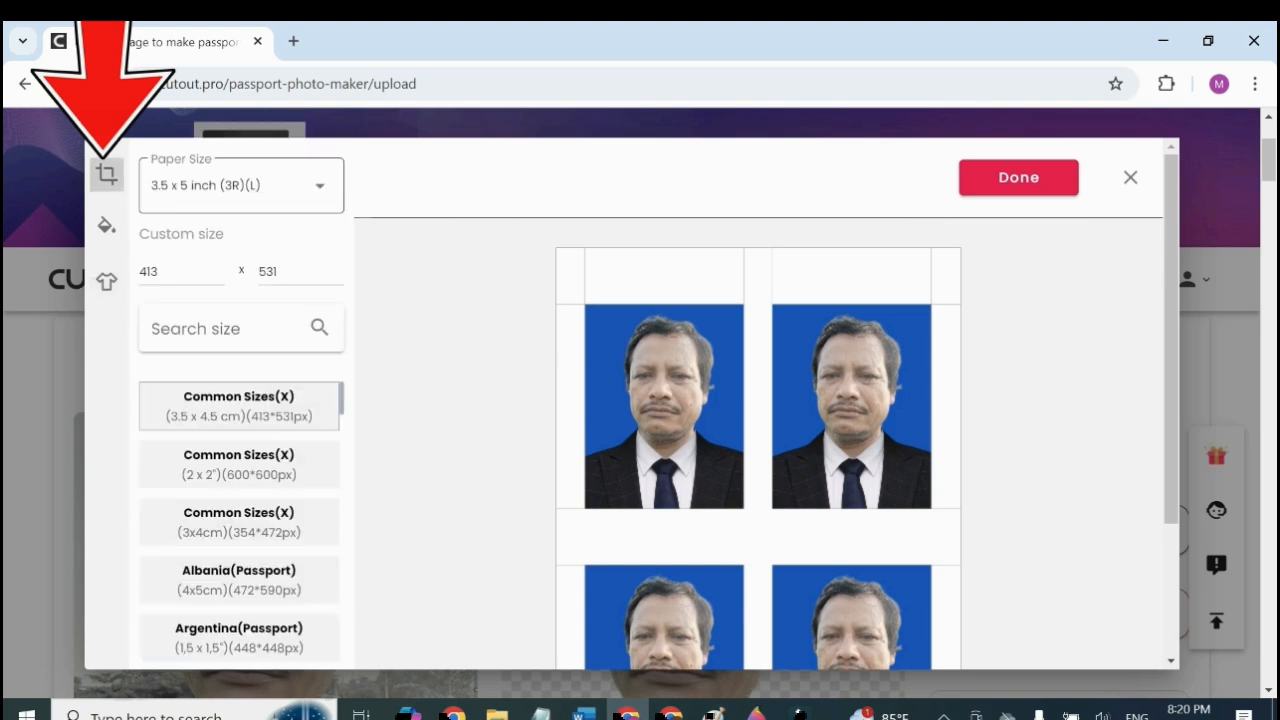
pyautogui.click(241, 185)
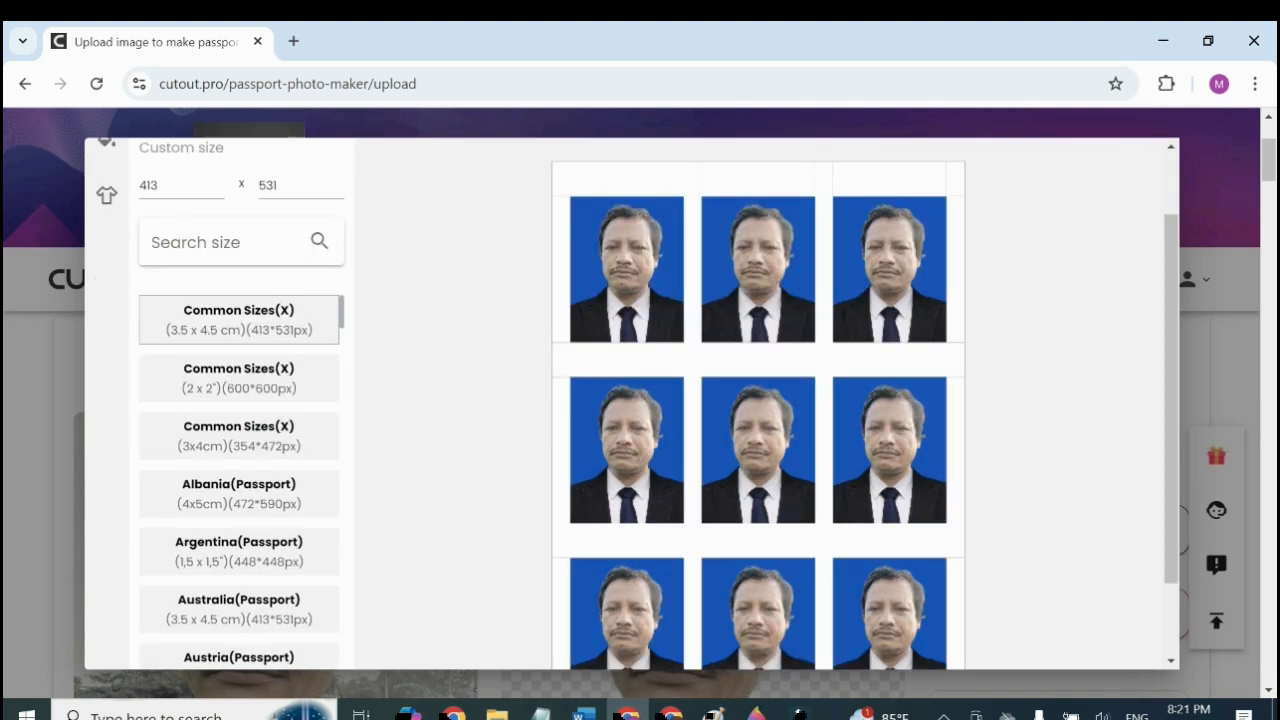
pyautogui.scroll(-1, 758, 440)
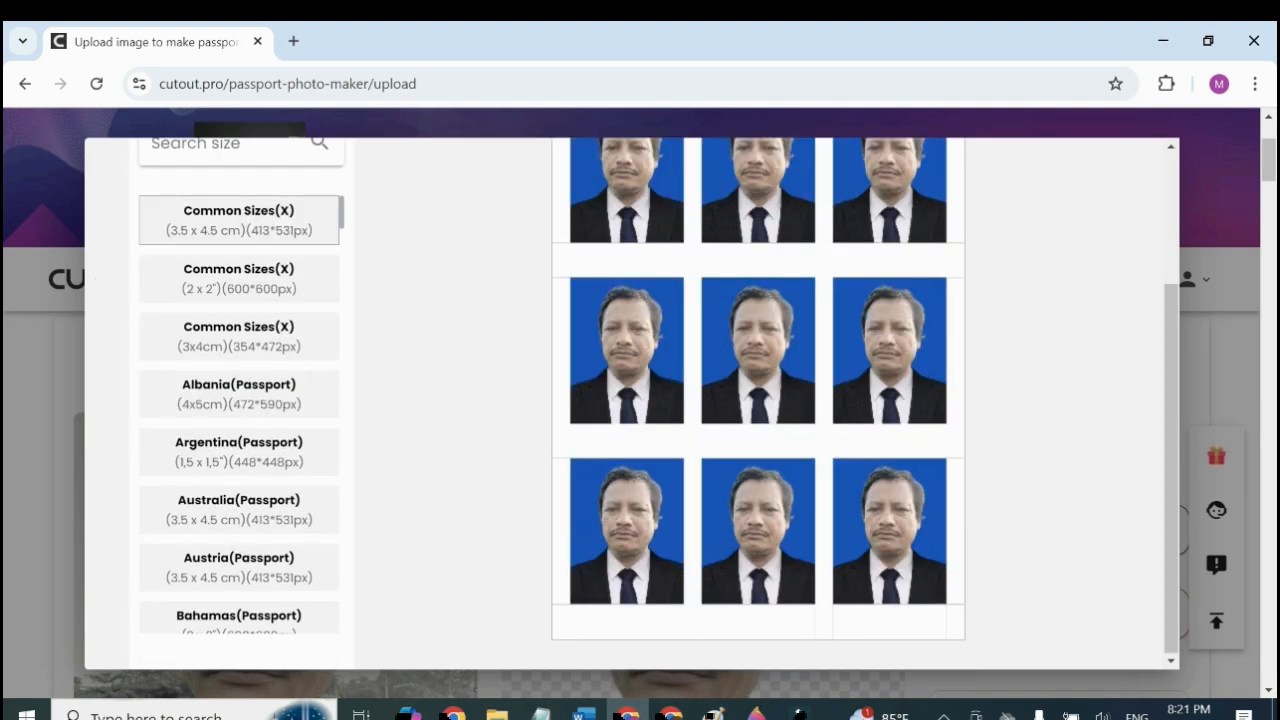
pyautogui.scroll(2, 758, 440)
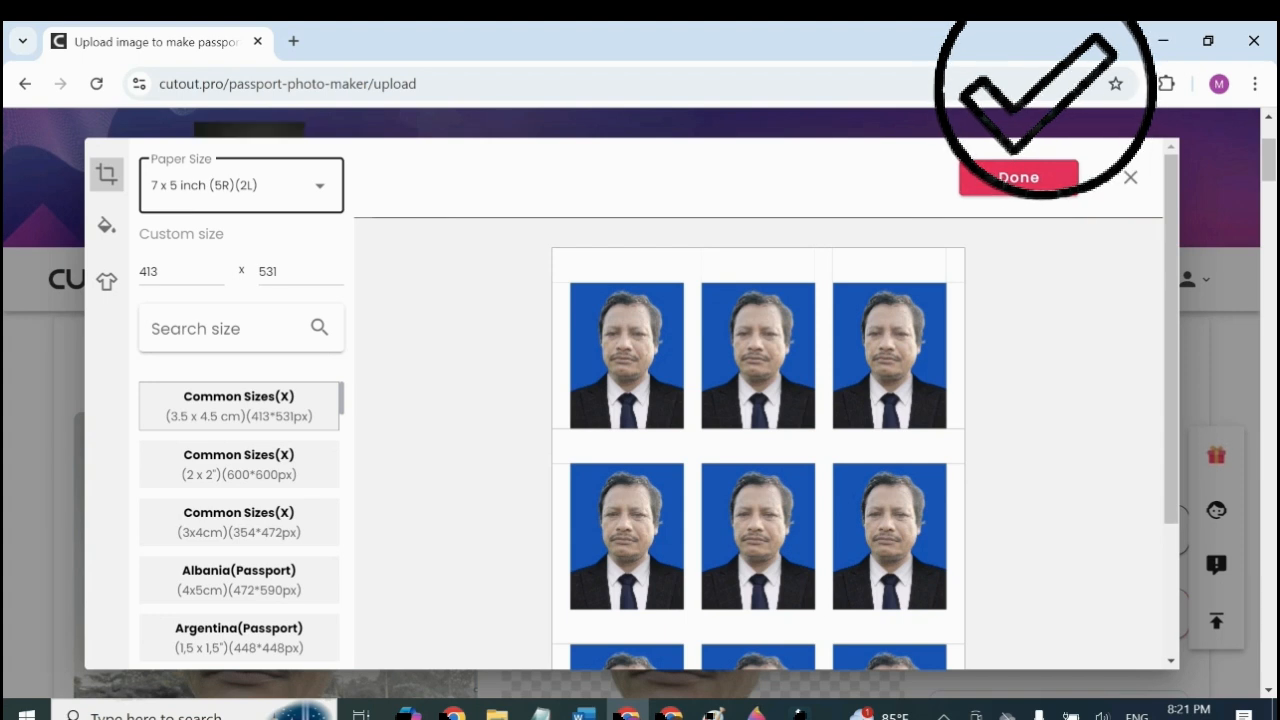
pyautogui.click(1018, 177)
# Step: Review the finished photo sheet against the original portrait and download it in HD
pyautogui.scroll(-4, 1018, 177)
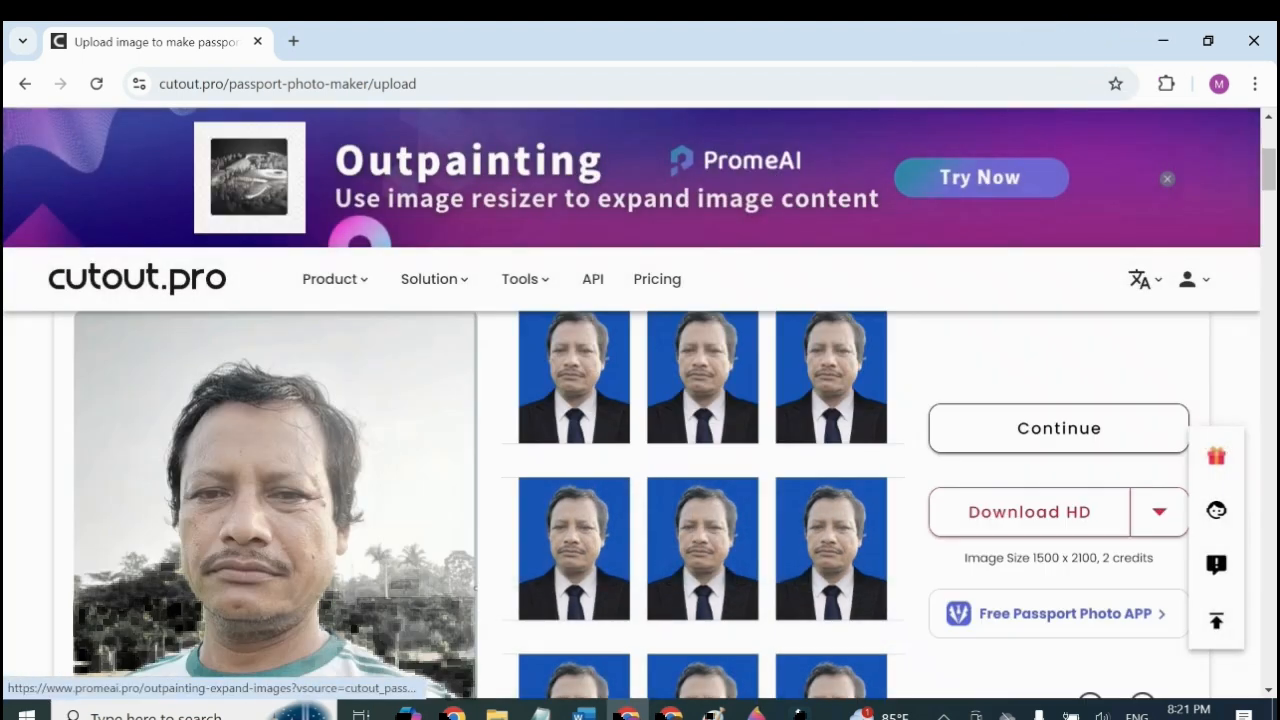
pyautogui.scroll(3, 1057, 476)
pyautogui.scroll(-2, 1057, 476)
pyautogui.scroll(1, 1057, 476)
pyautogui.scroll(2, 1040, 558)
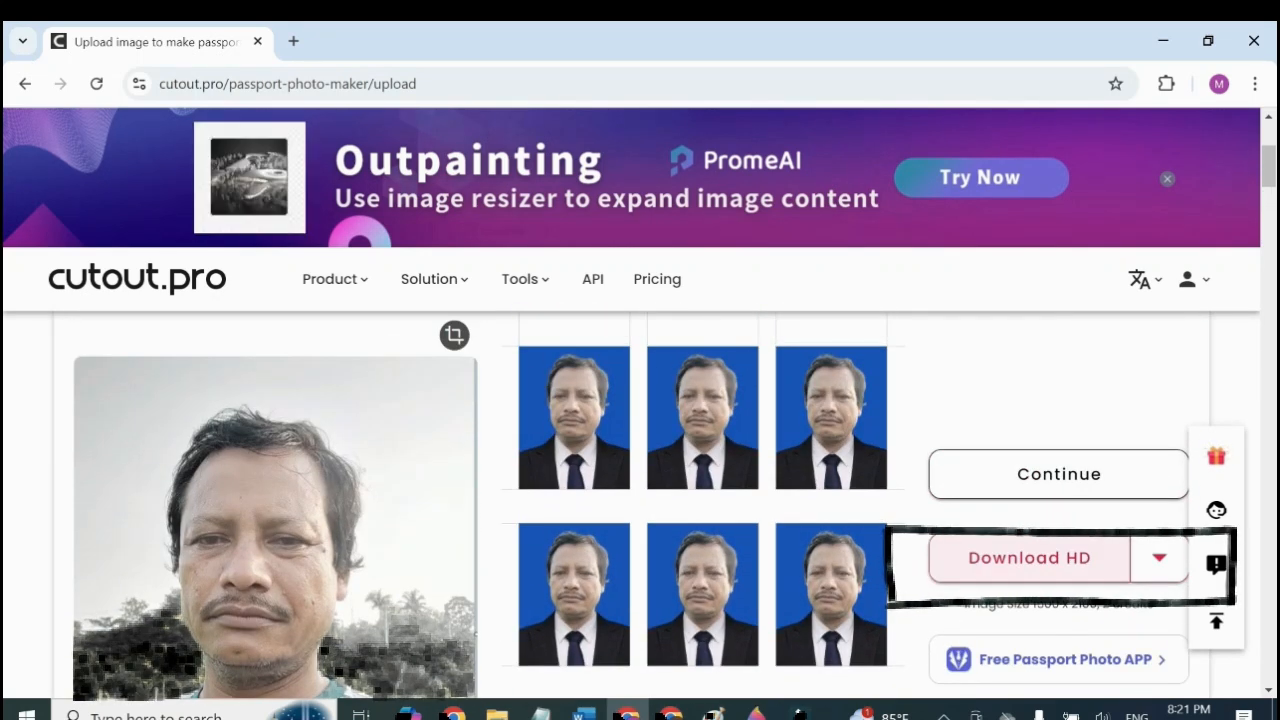
pyautogui.click(1029, 558)
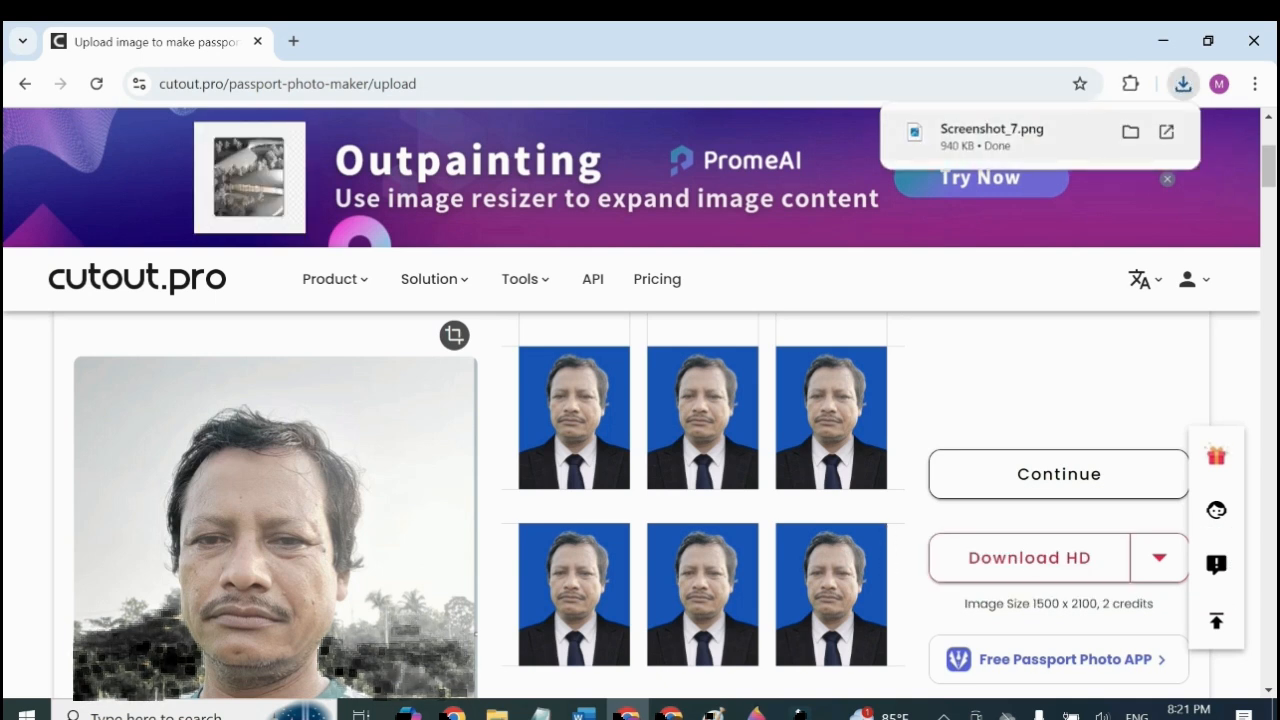
# Step: Open the downloaded Screenshot_7.png to inspect the photo sheet, and close the image viewer windows
pyautogui.click(992, 135)
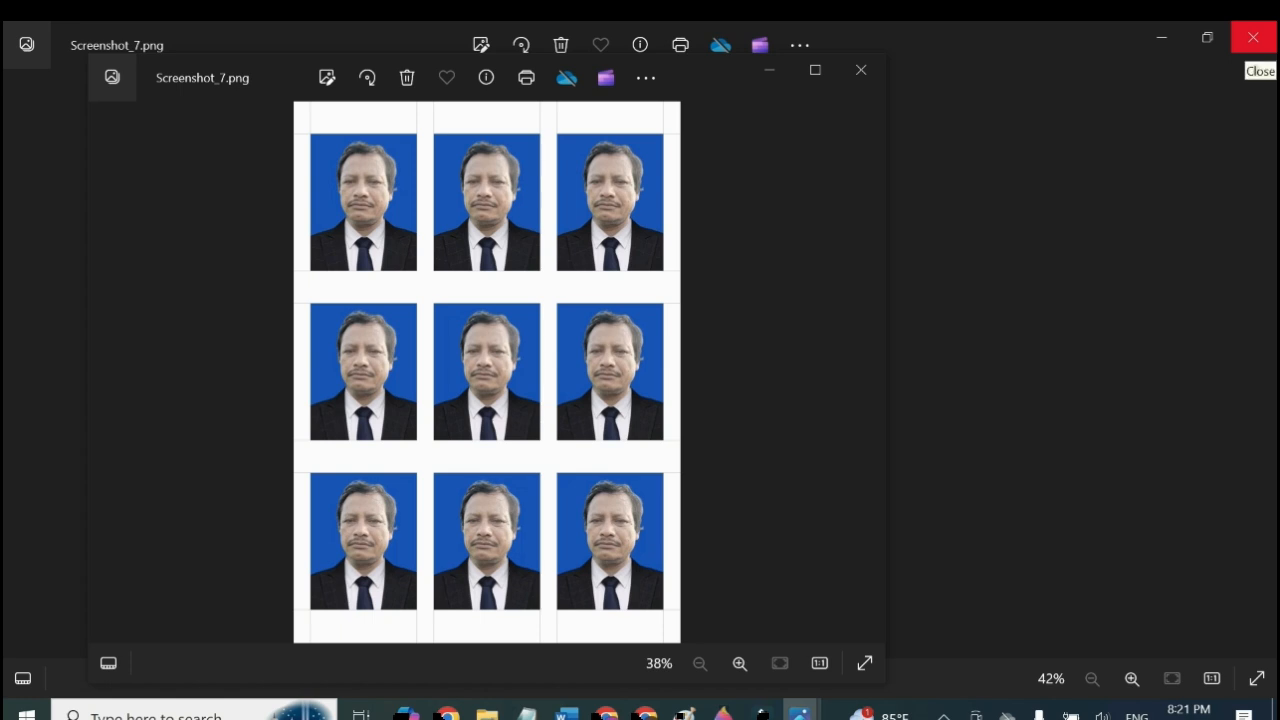
pyautogui.click(1253, 38)
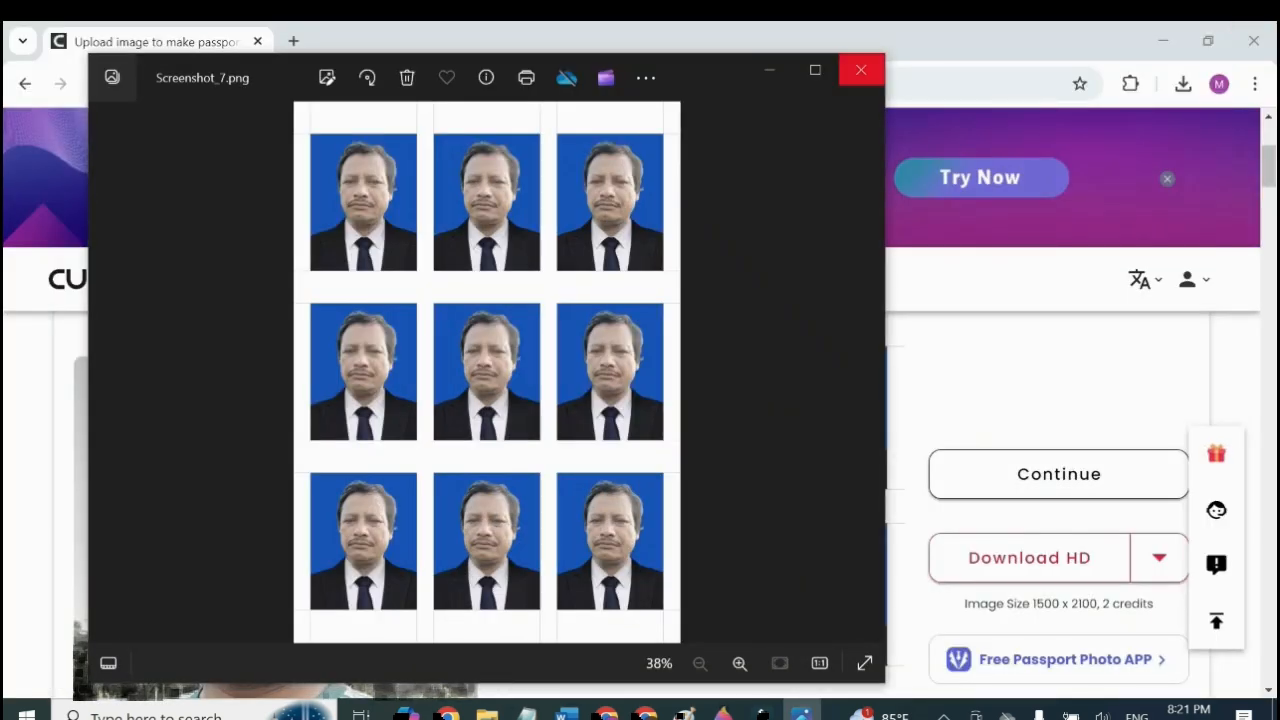
pyautogui.click(861, 70)
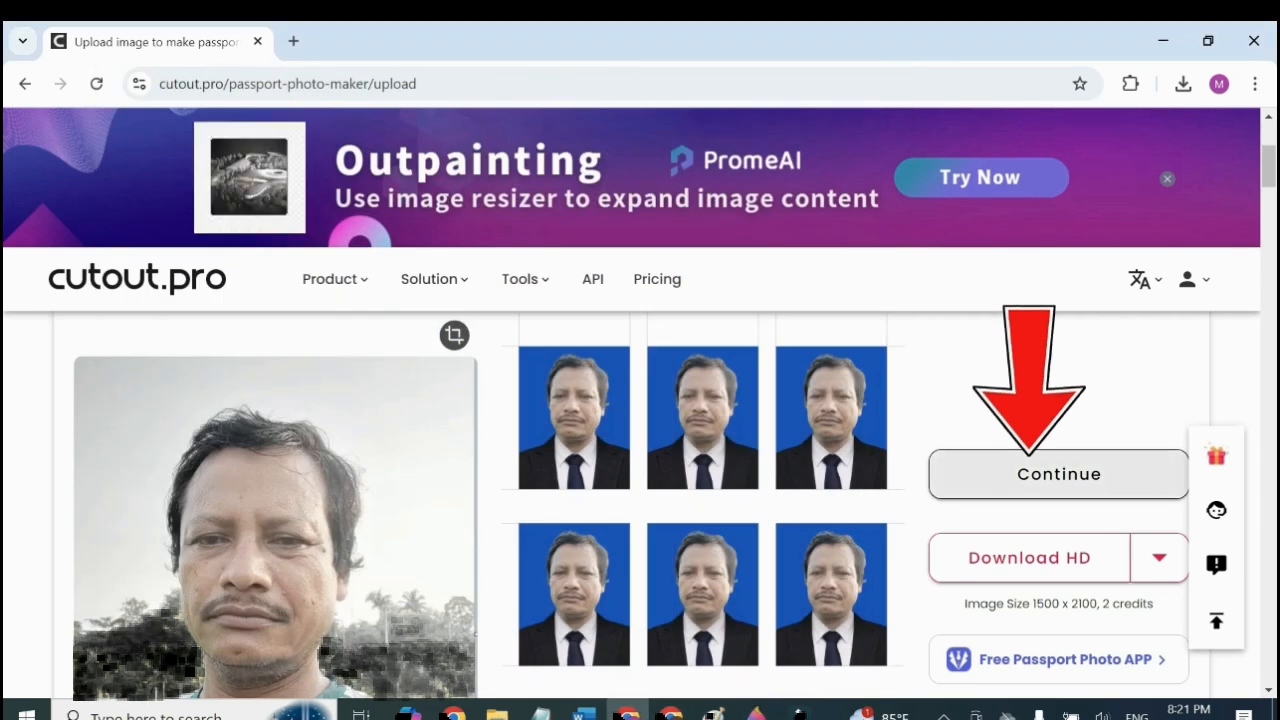
# Step: Change the paper size to Individual/single photo (for online applications), apply it and download the single portrait in HD
pyautogui.click(1059, 474)
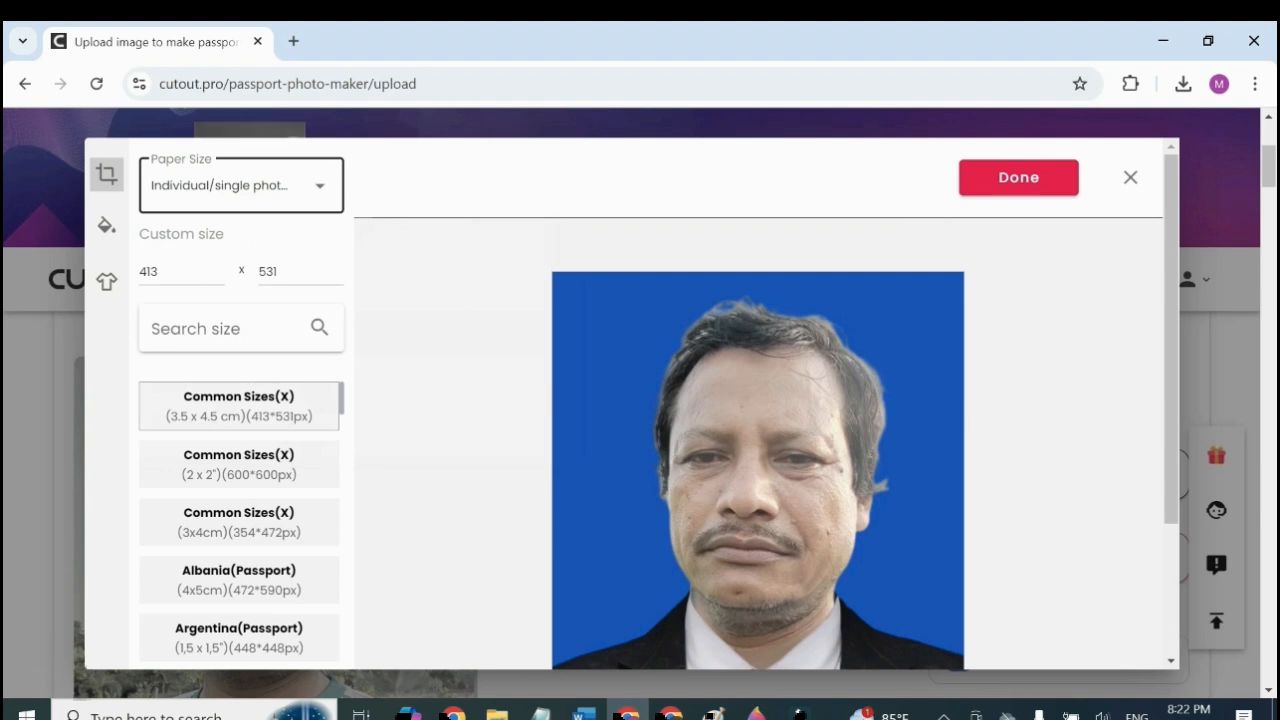
pyautogui.click(241, 186)
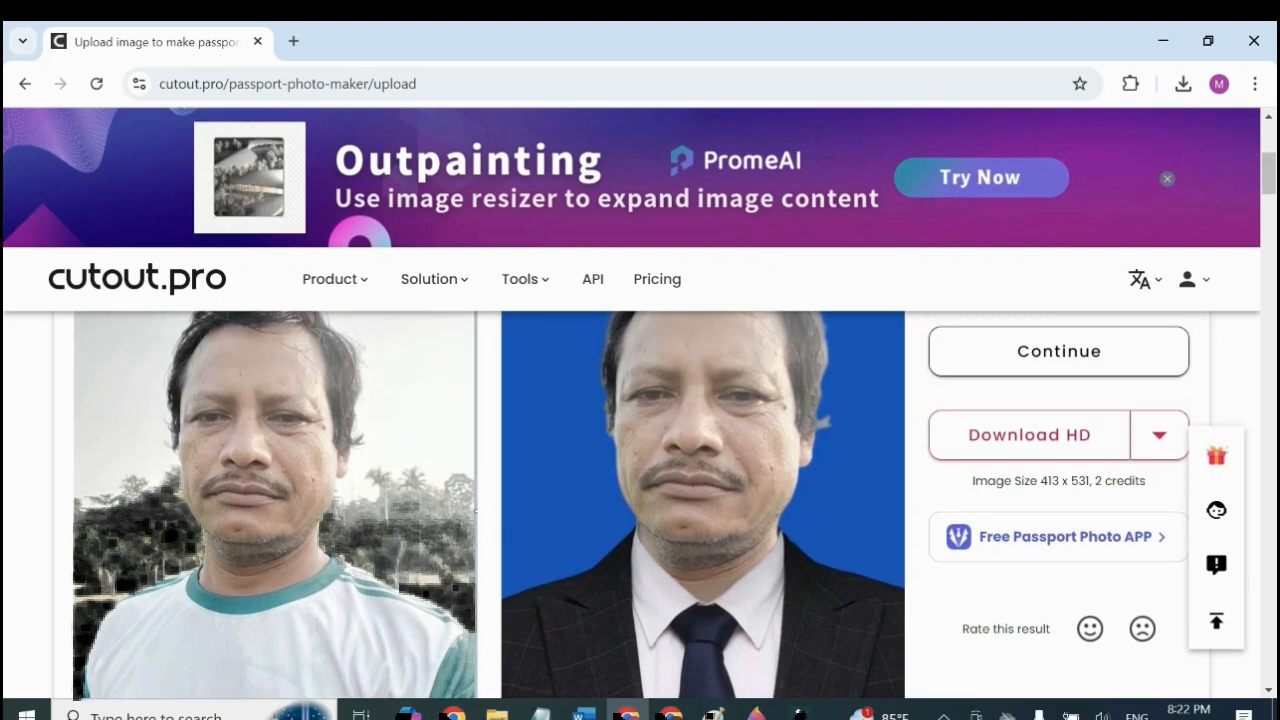
pyautogui.click(1026, 435)
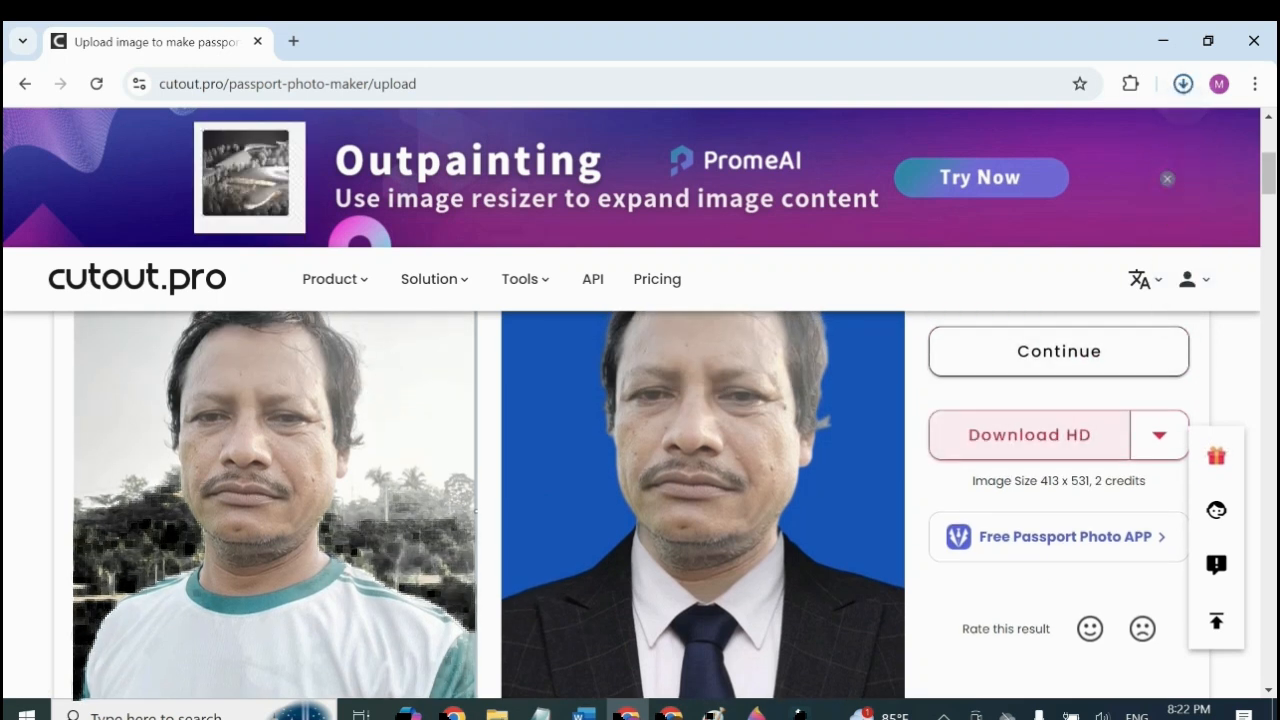
pyautogui.scroll(3, 640, 500)
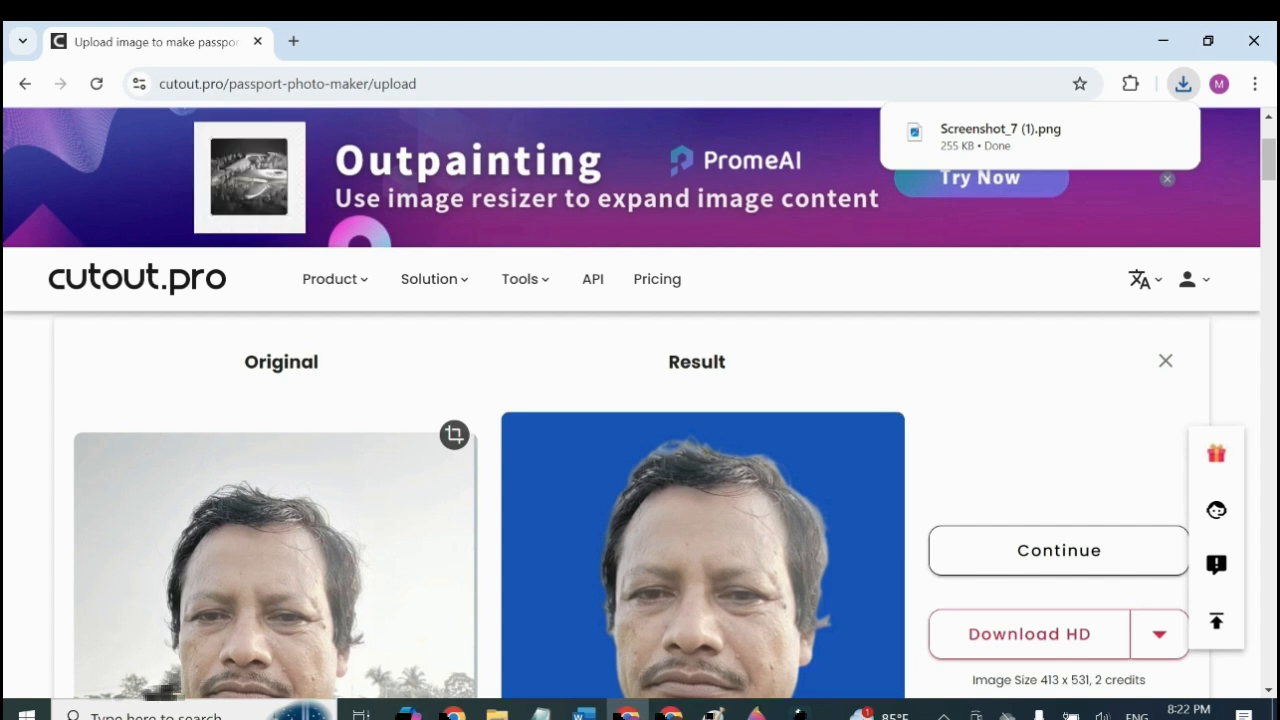
pyautogui.scroll(-3, 640, 500)
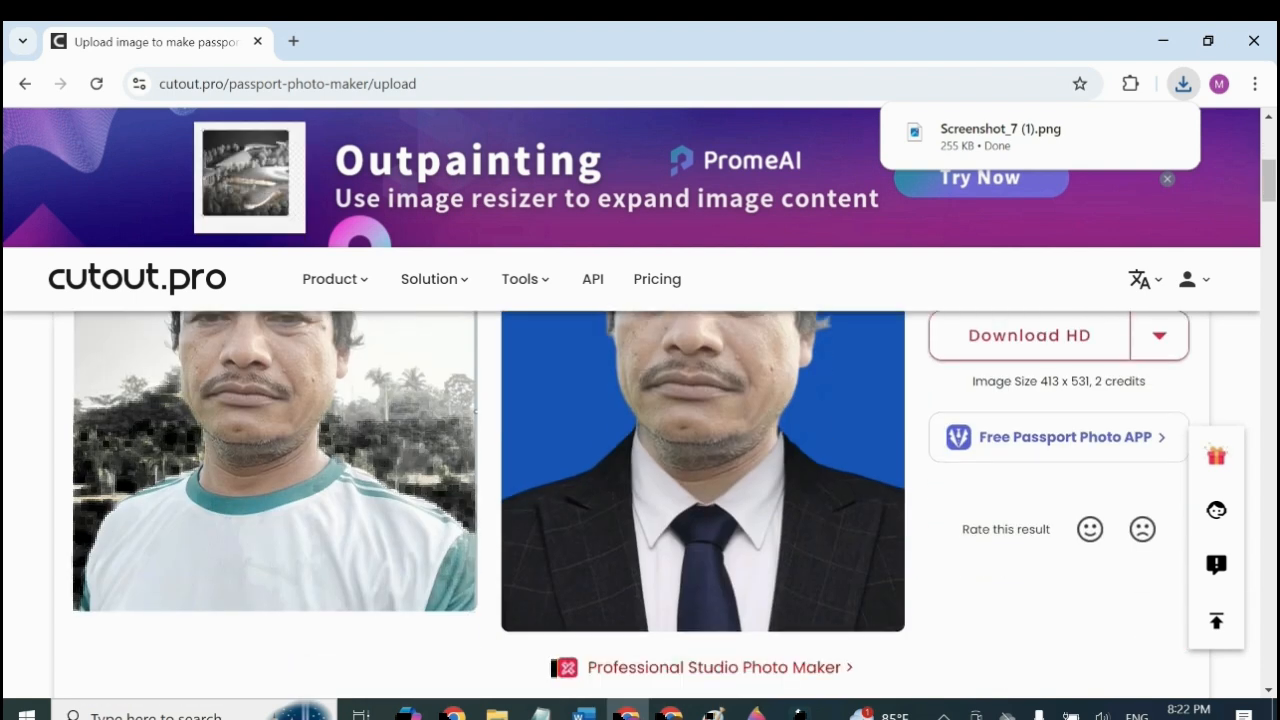
# Step: Reopen the photo editor, set the paper size to 6 x 4 inch (4R) and check the whole sheet layout
pyautogui.scroll(3, 640, 500)
pyautogui.click(1059, 550)
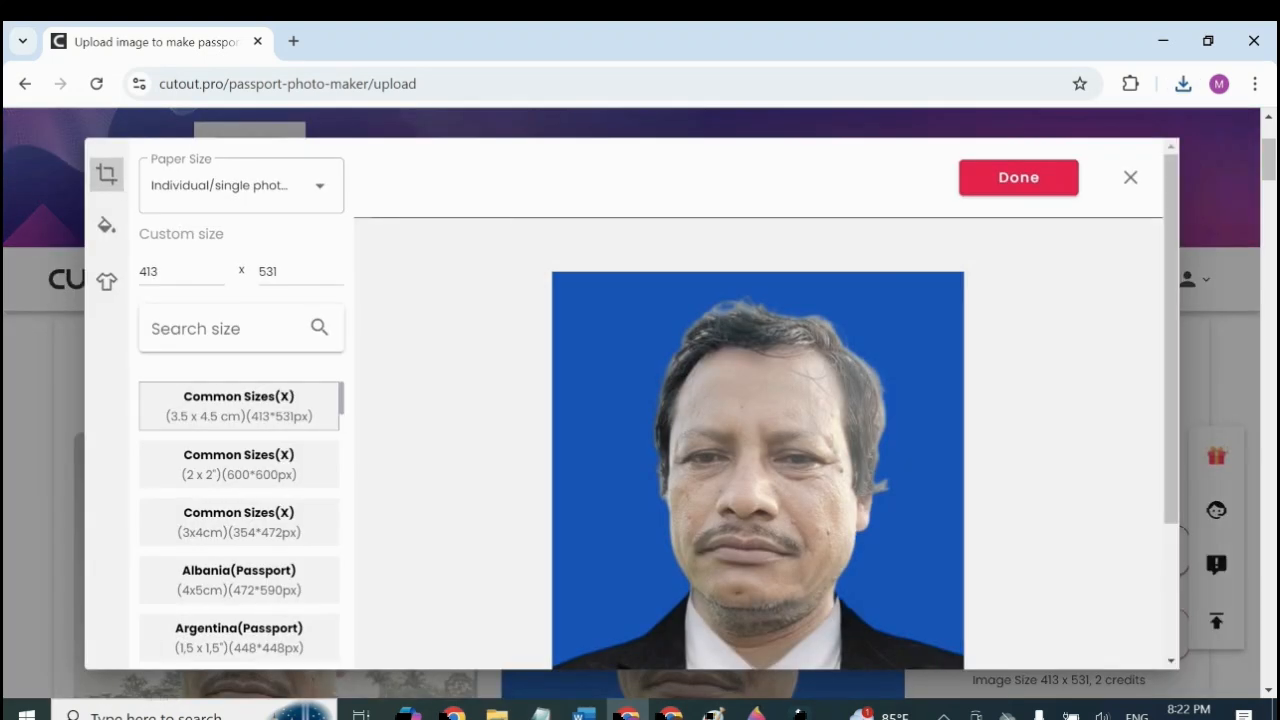
pyautogui.click(264, 186)
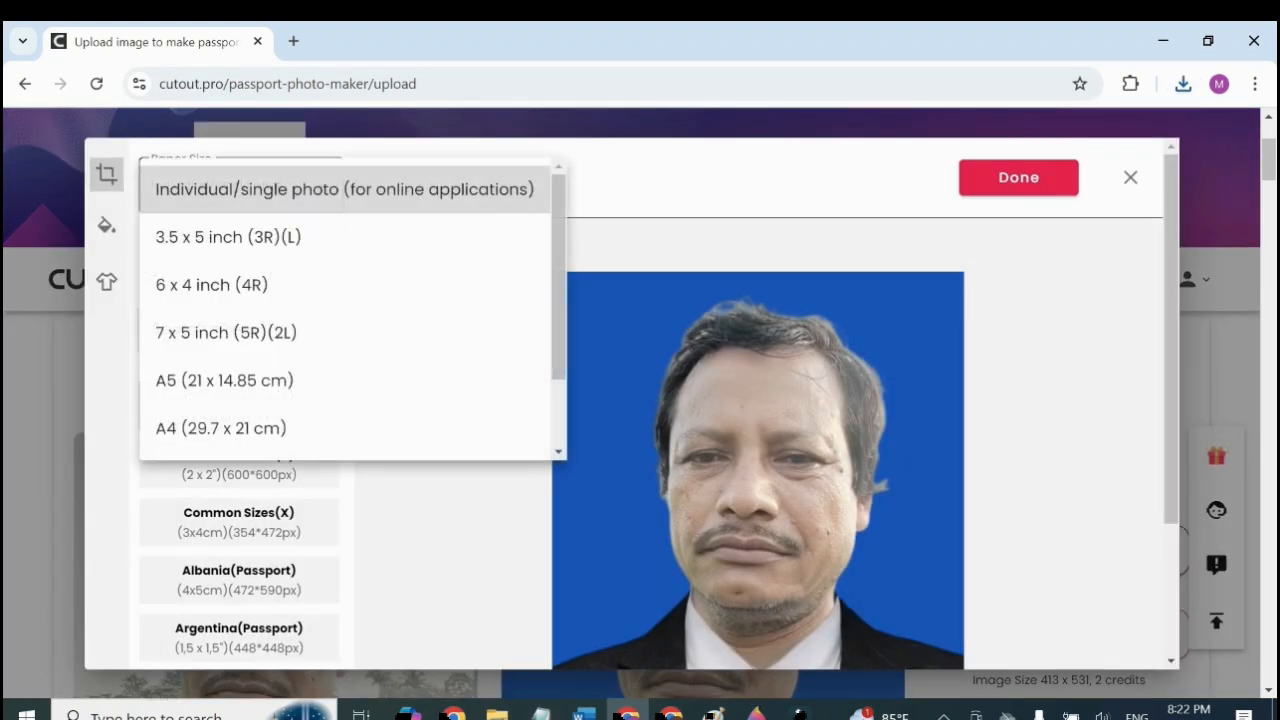
pyautogui.click(270, 285)
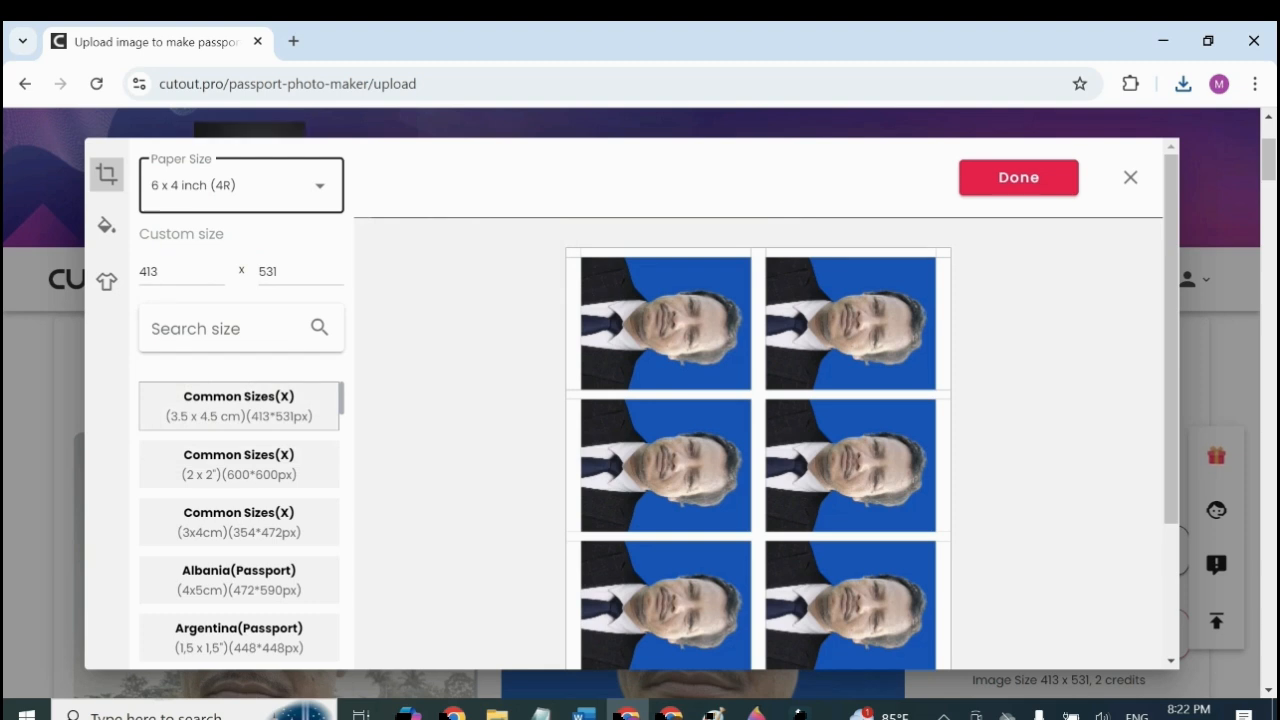
pyautogui.scroll(-2, 760, 400)
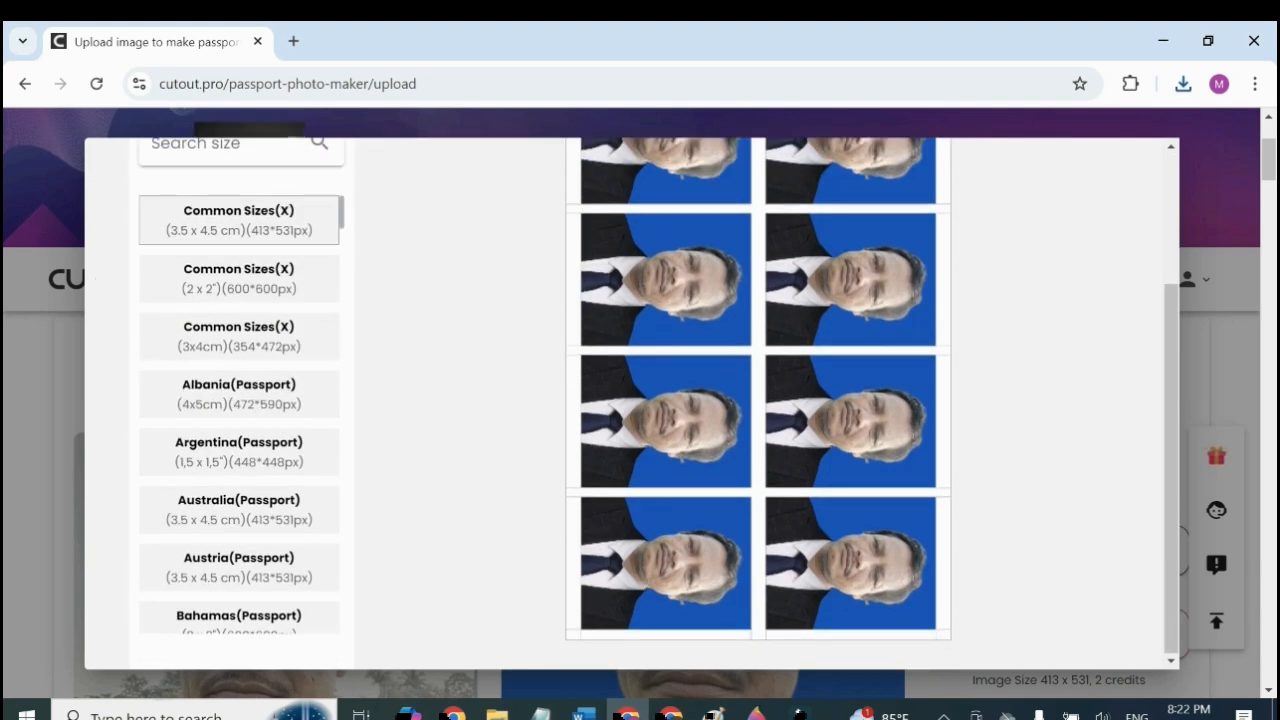
pyautogui.scroll(2, 760, 400)
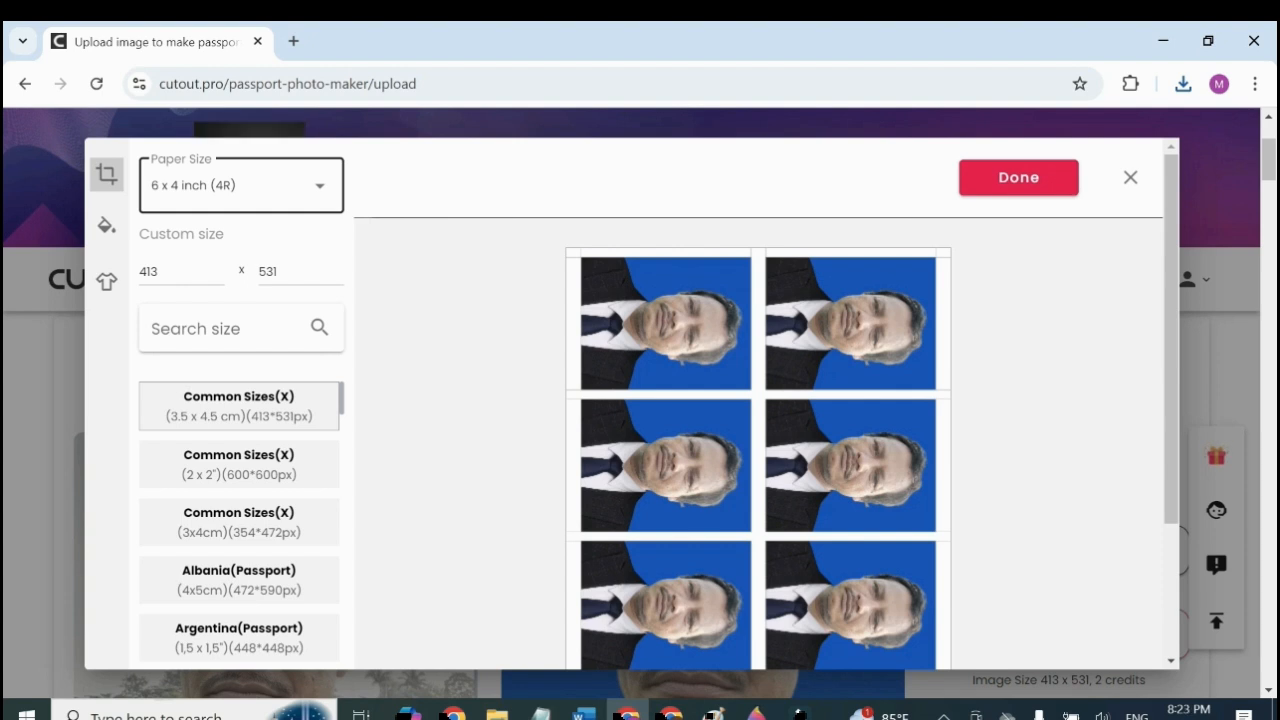
pyautogui.scroll(-2, 760, 400)
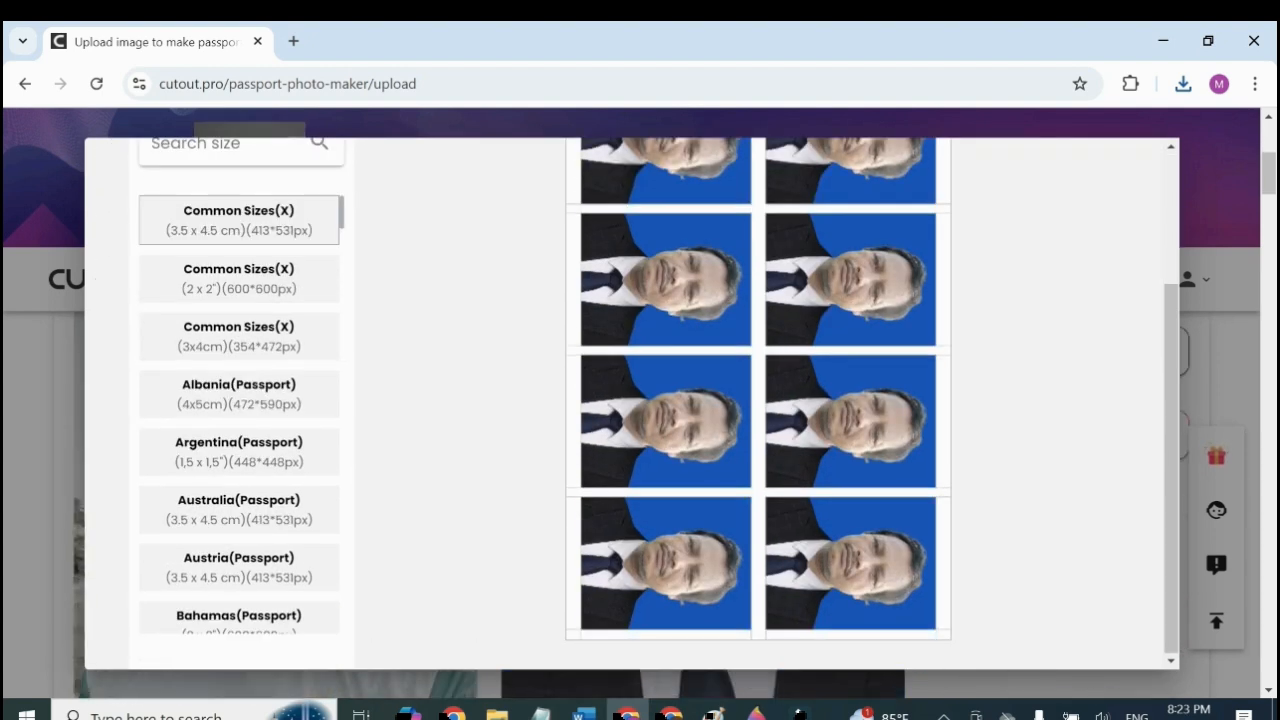
pyautogui.scroll(2, 760, 400)
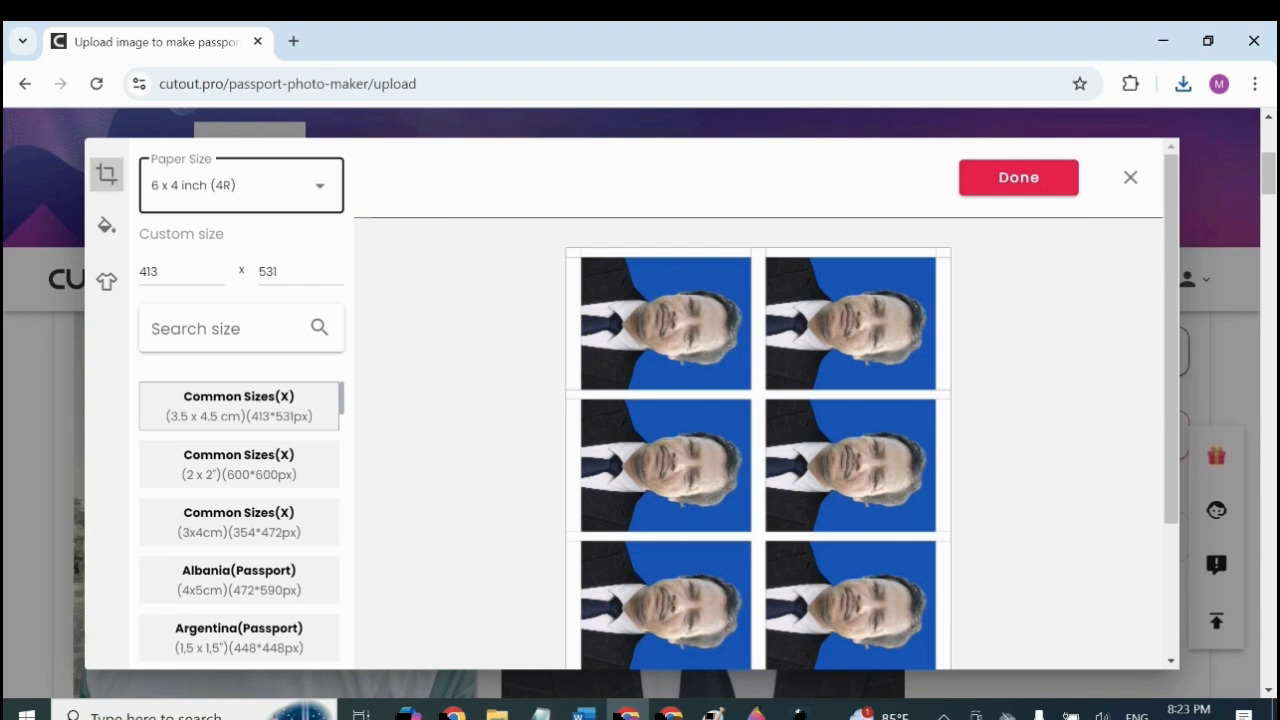
pyautogui.click(242, 186)
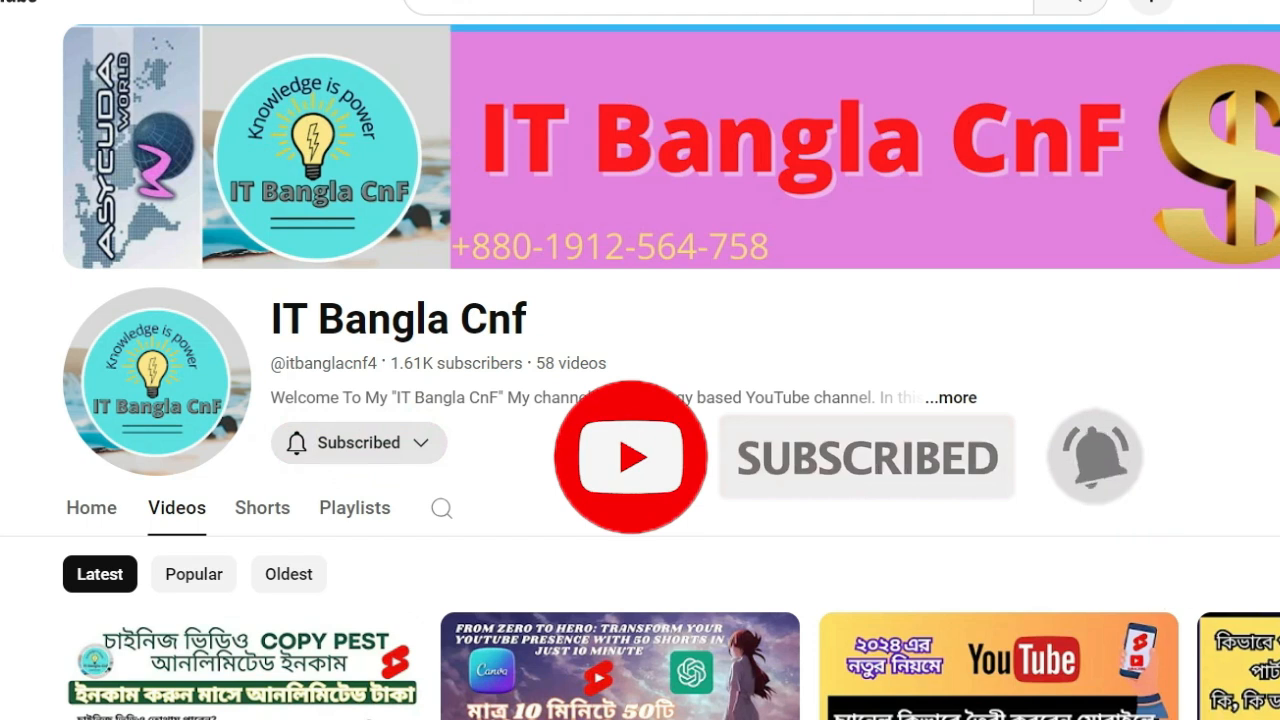
pyautogui.click(358, 443)
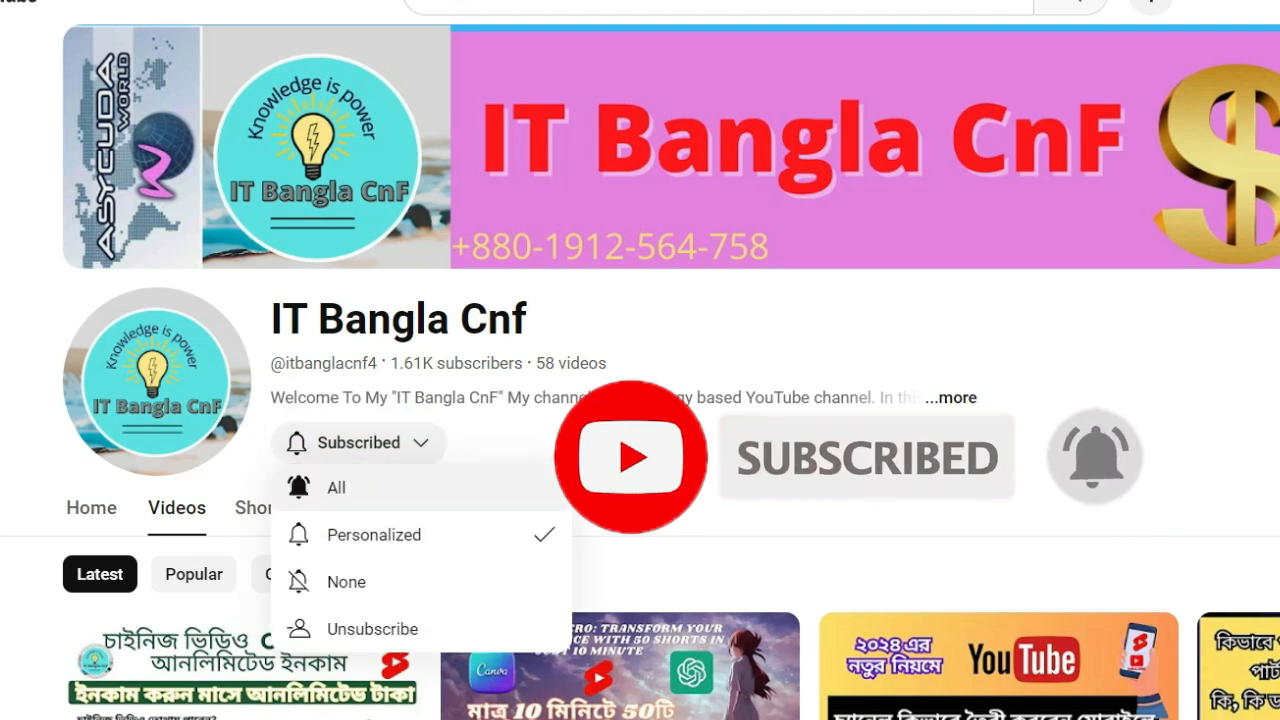
pyautogui.press('Escape')
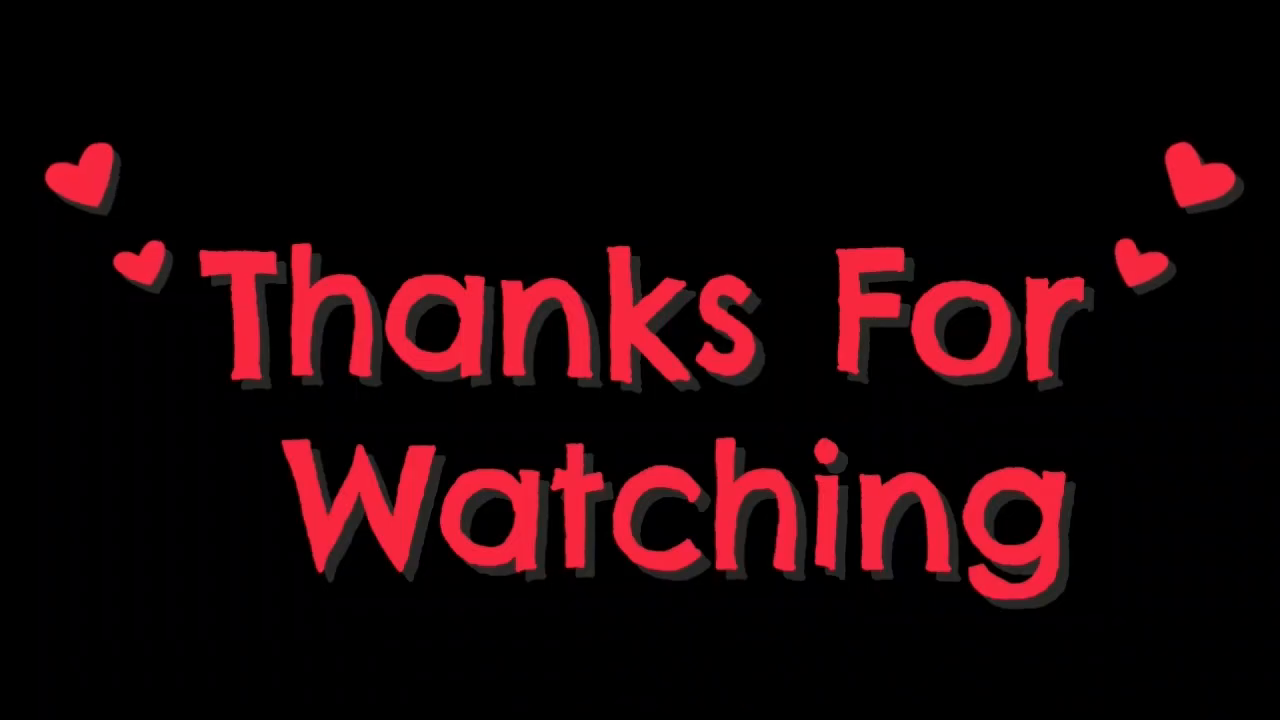